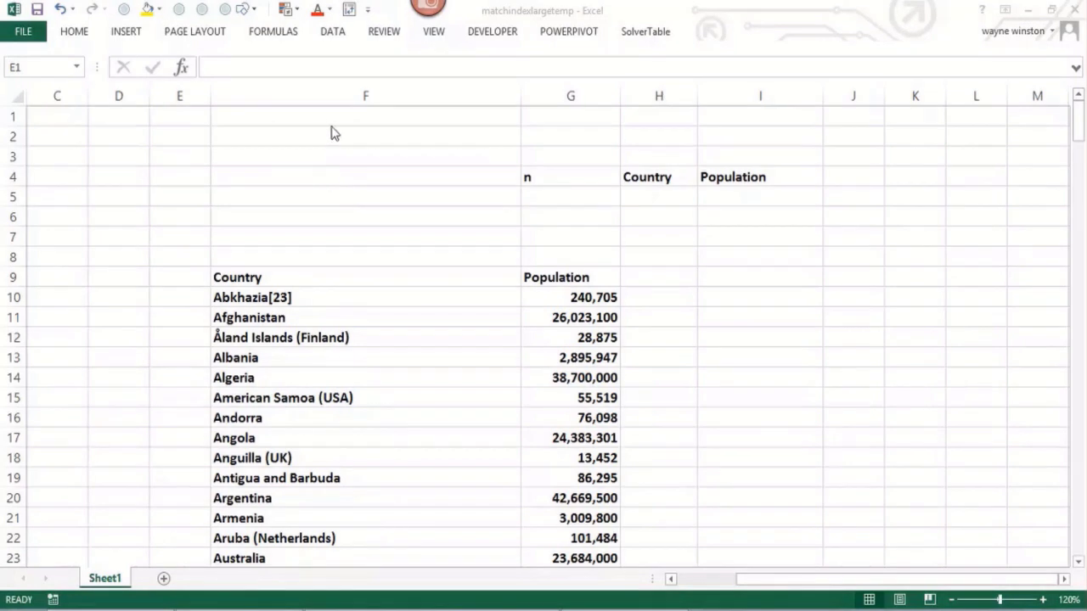
- Enter the workbook name Matchindexlargetemp.xlsx in cell F2 above the country data
click(330, 134)
click(330, 133)
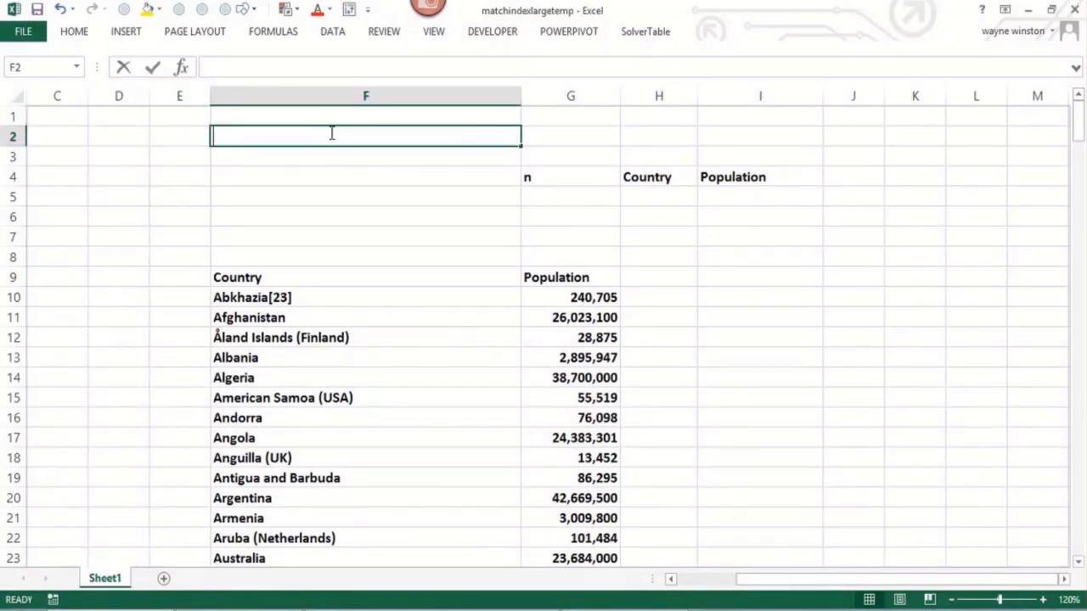
text(Mtac)
key(BackSpace)
key(BackSpace)
key(BackSpace)
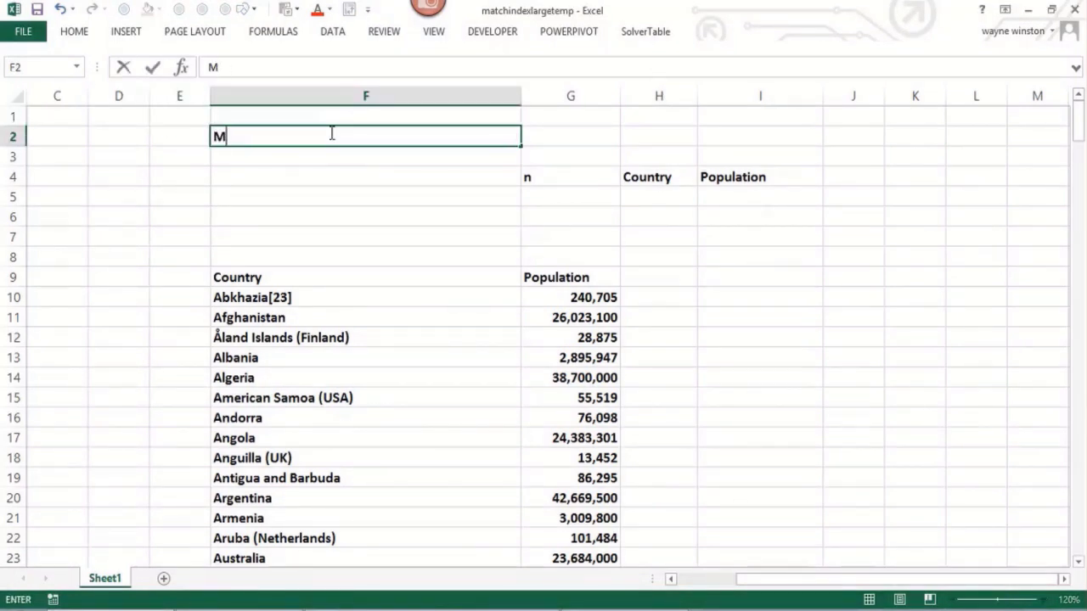
text(atchind)
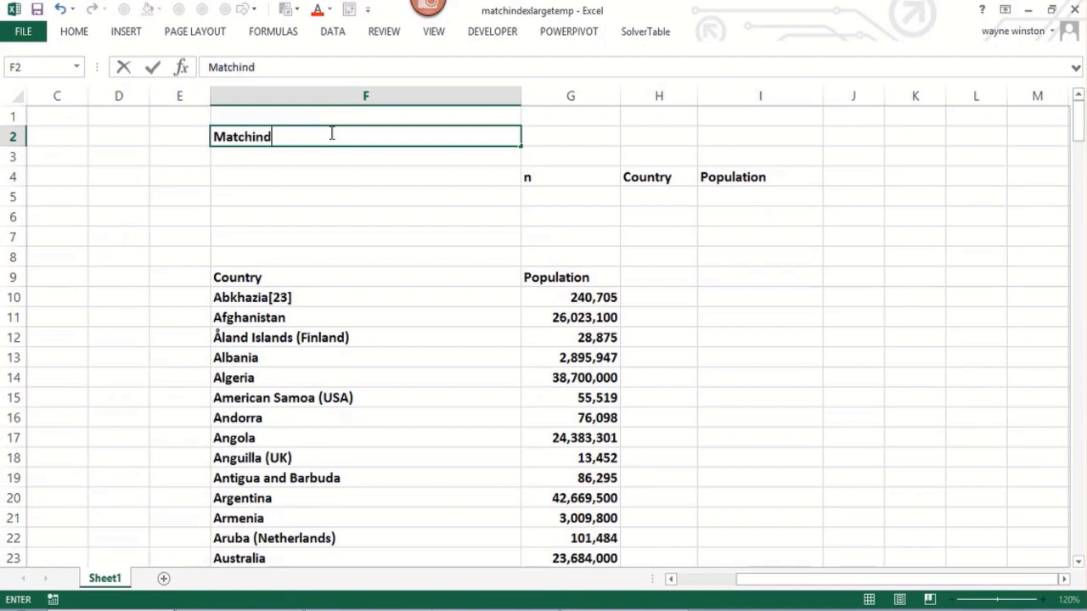
text(exlarg)
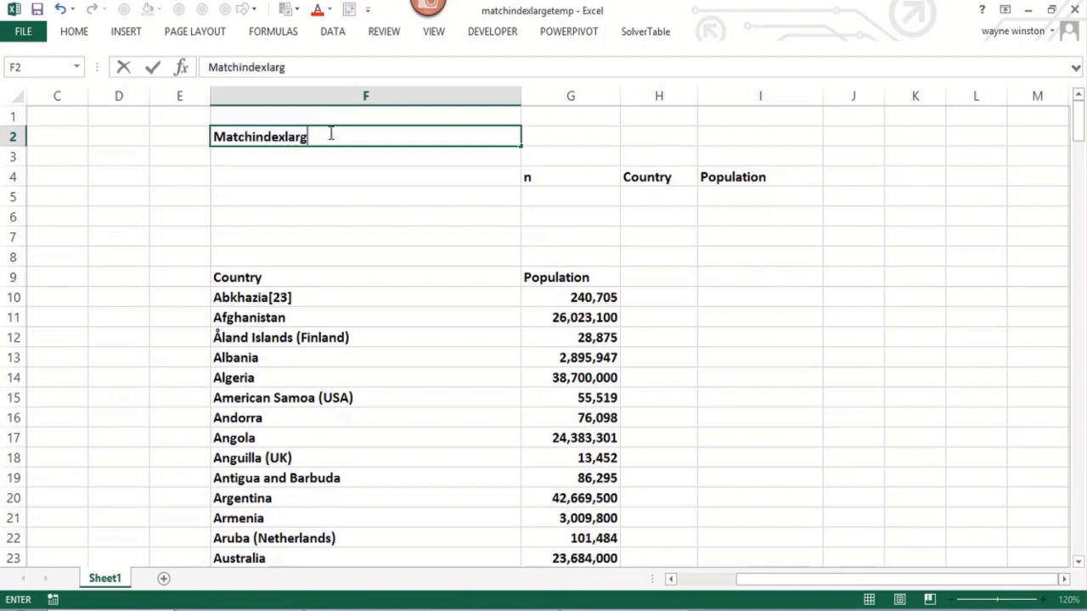
text(etemp.xlsx)
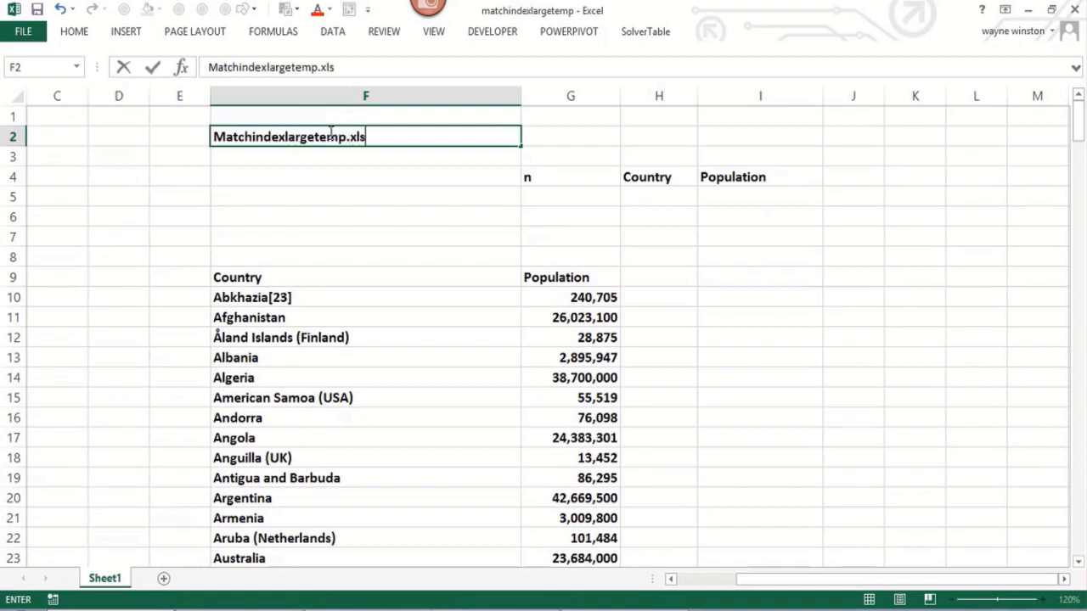
key(Return)
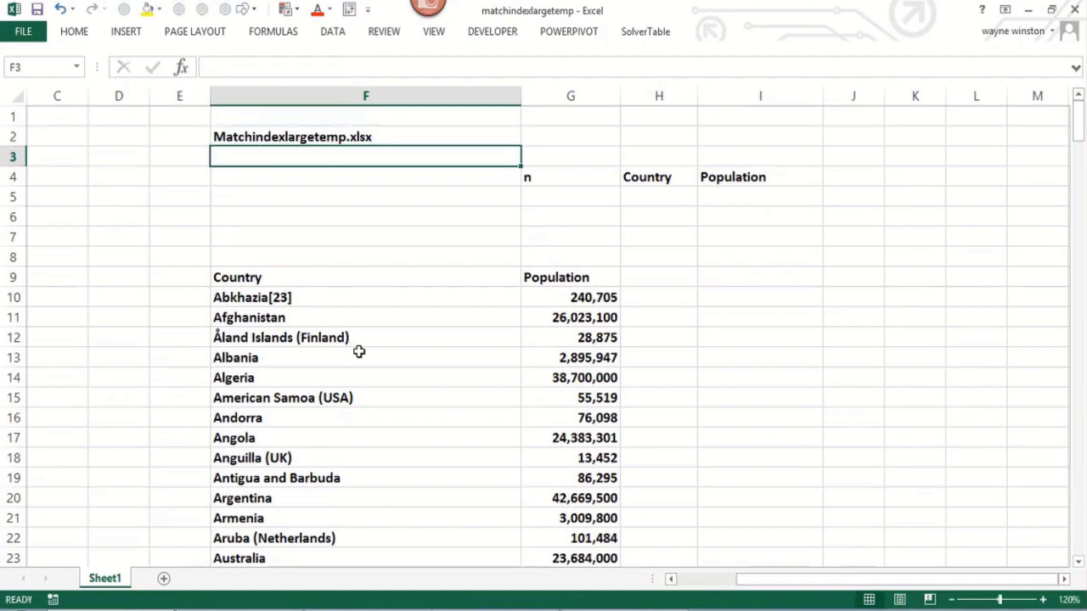
- Examine the extent of the country list from its first entry in F10 down to the last row
click(400, 299)
key(ctrl+shift+Down)
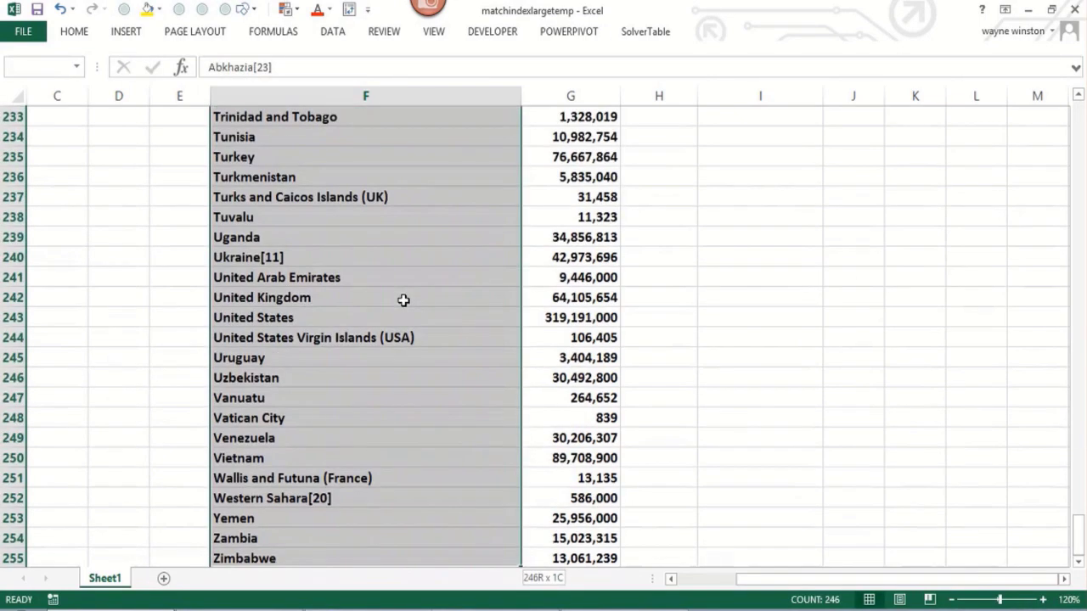
key(ctrl+shift+Up)
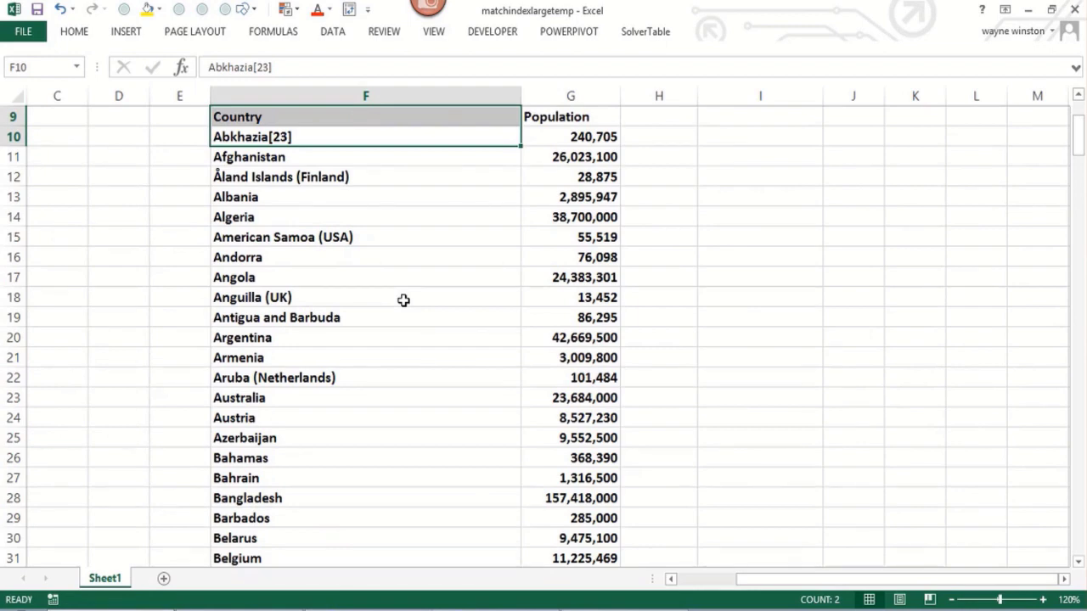
key(ctrl+shift+Down)
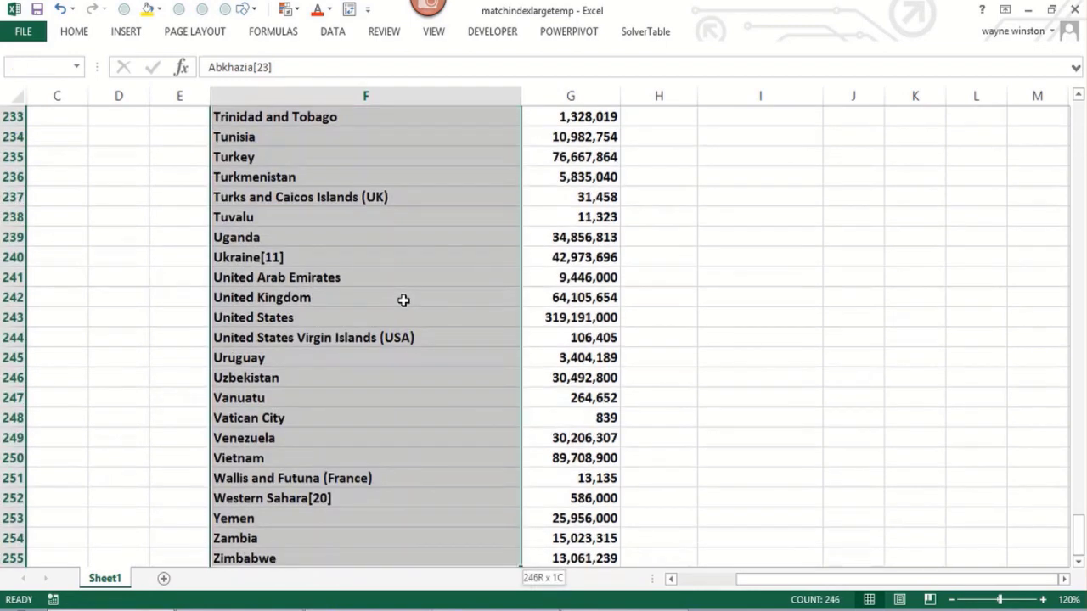
key(ctrl+shift+Up)
key(Up)
key(Up)
key(Up)
key(Up)
key(Up)
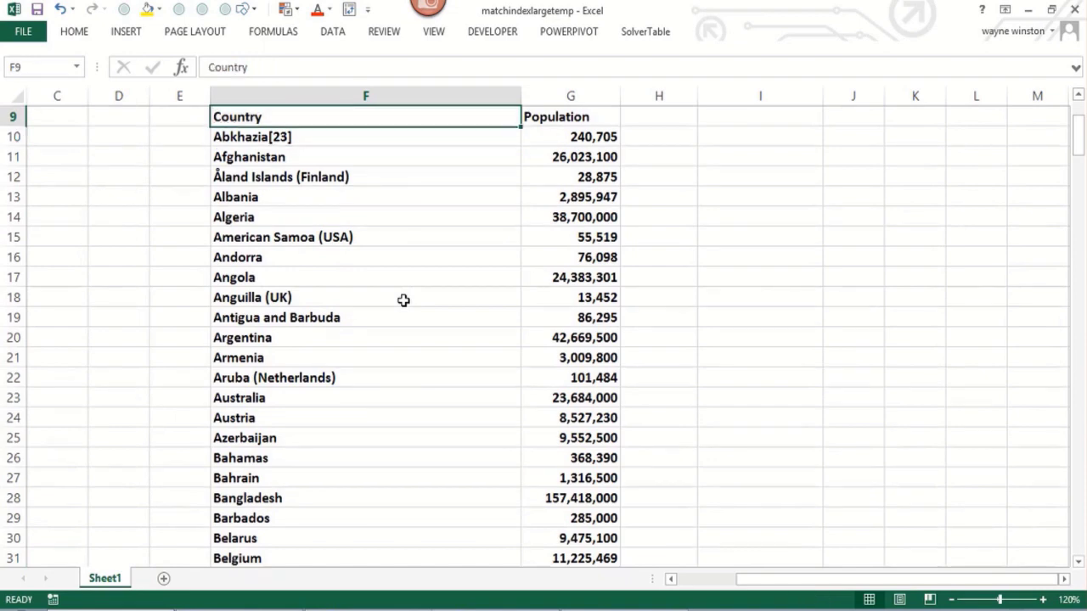
key(Up)
key(Up)
key(Up)
key(Up)
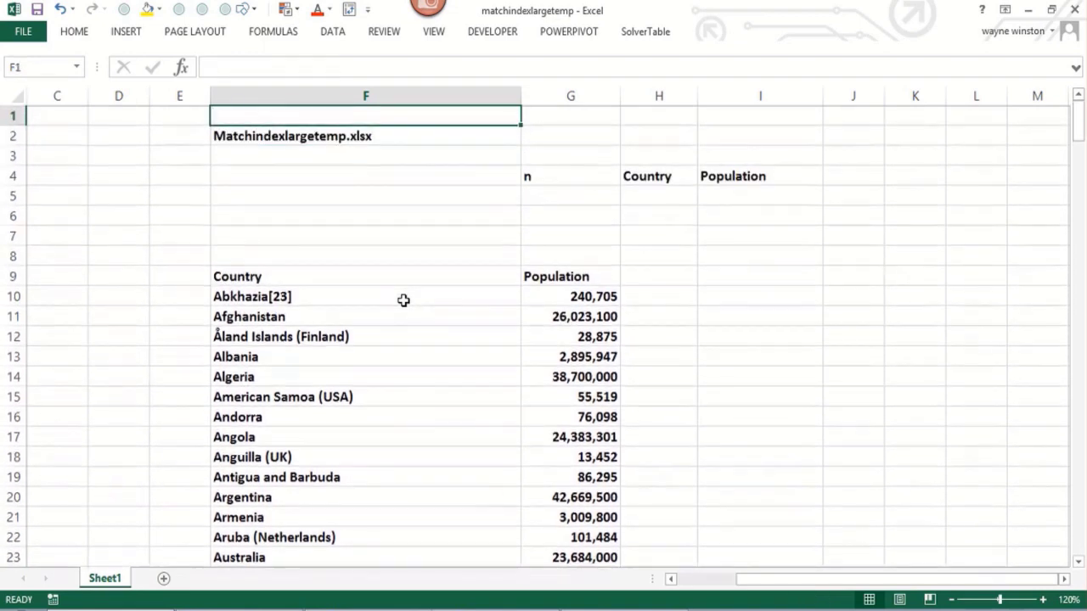
- Enter 5 in cell G5 as the value of n
key(Down)
key(Down)
key(Down)
key(Down)
key(Down)
key(Right)
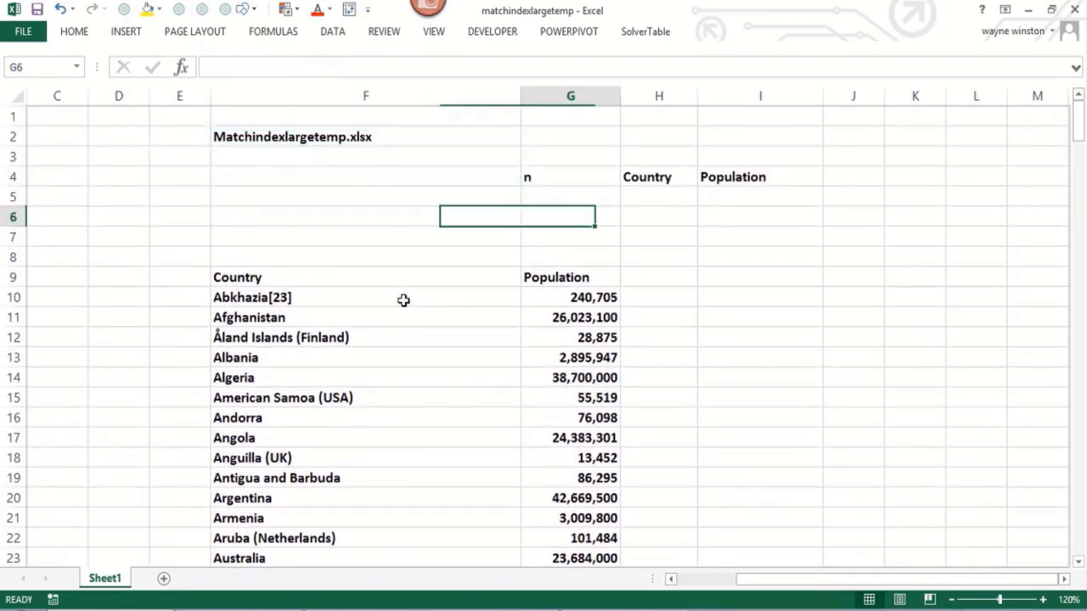
key(Up)
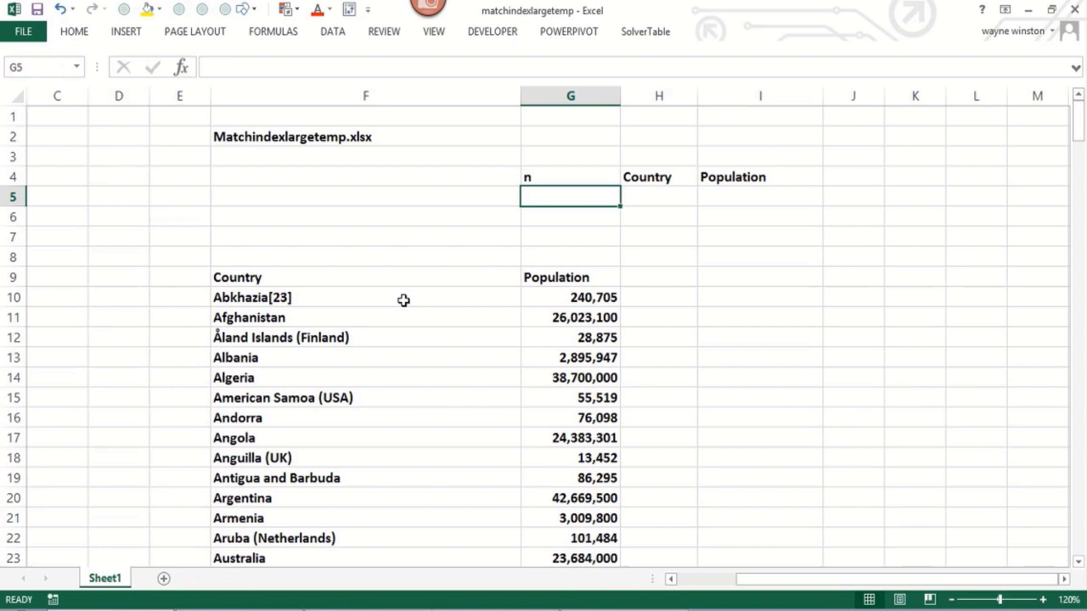
key(Left)
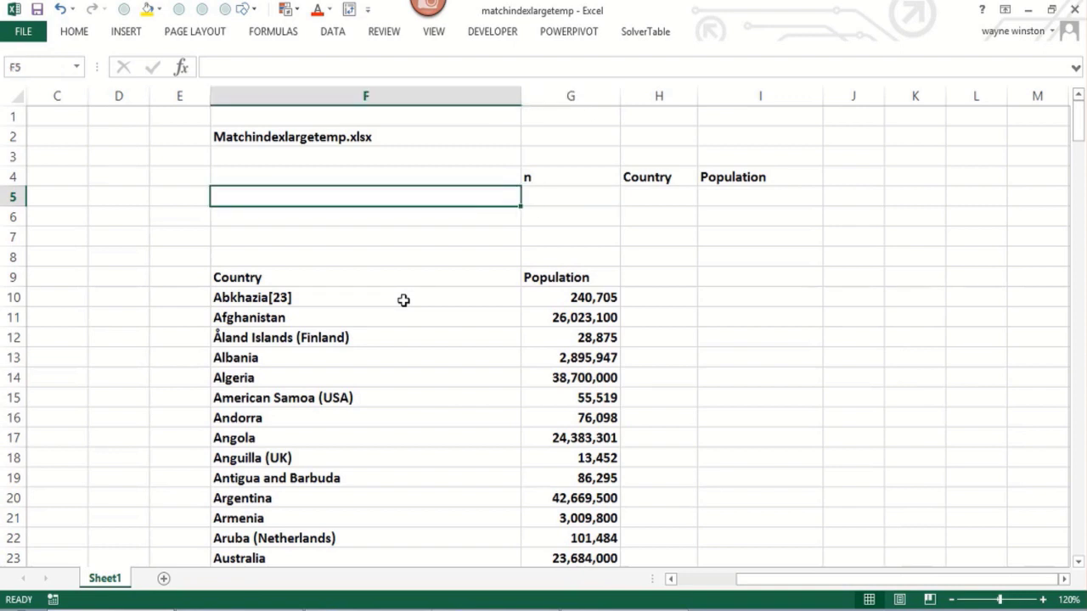
key(Right)
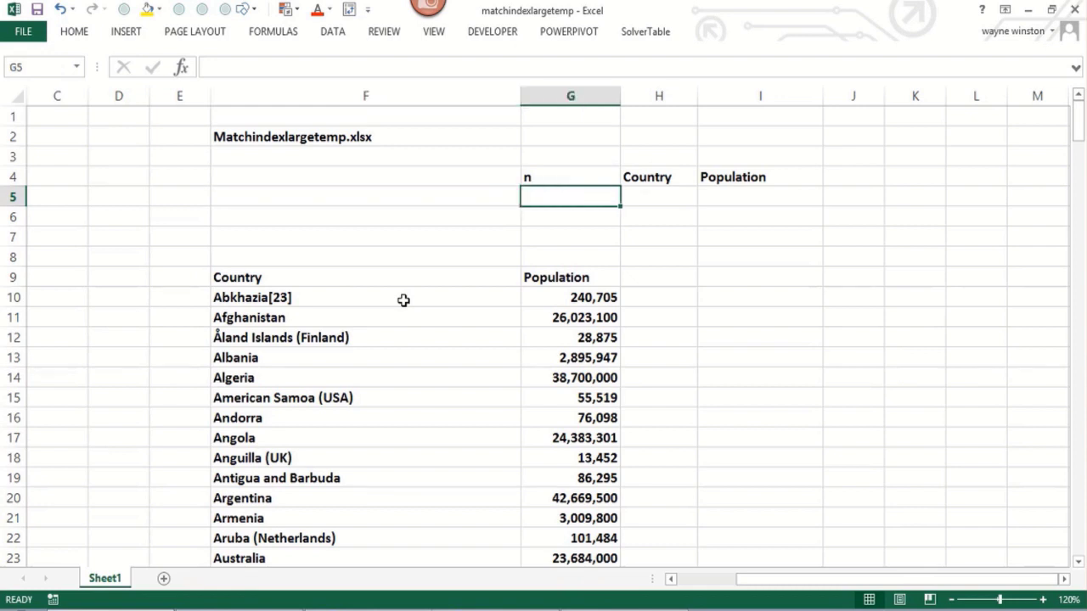
text(5)
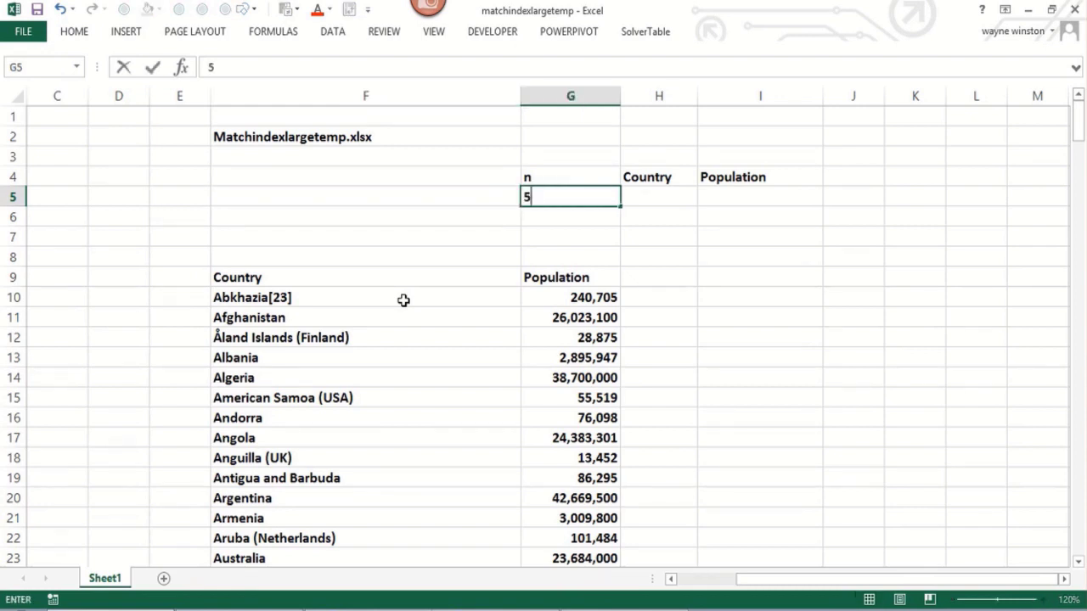
key(Left)
- Add the text note LARGE(range,5) in cell E5 and its explanation "5th largest" in E6
key(Left)
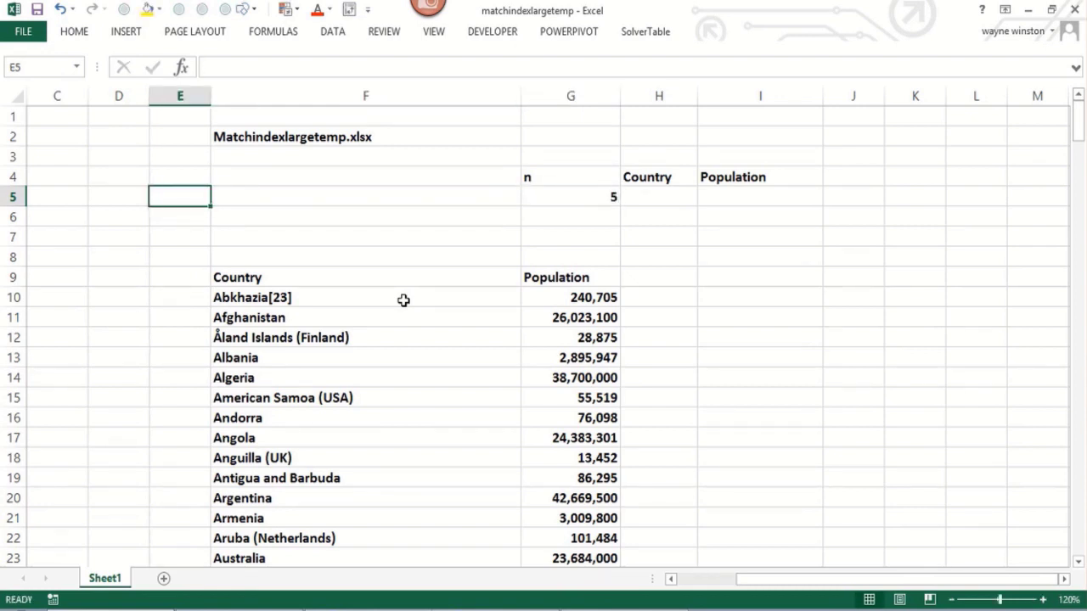
text(LARHE)
key(BackSpace)
key(BackSpace)
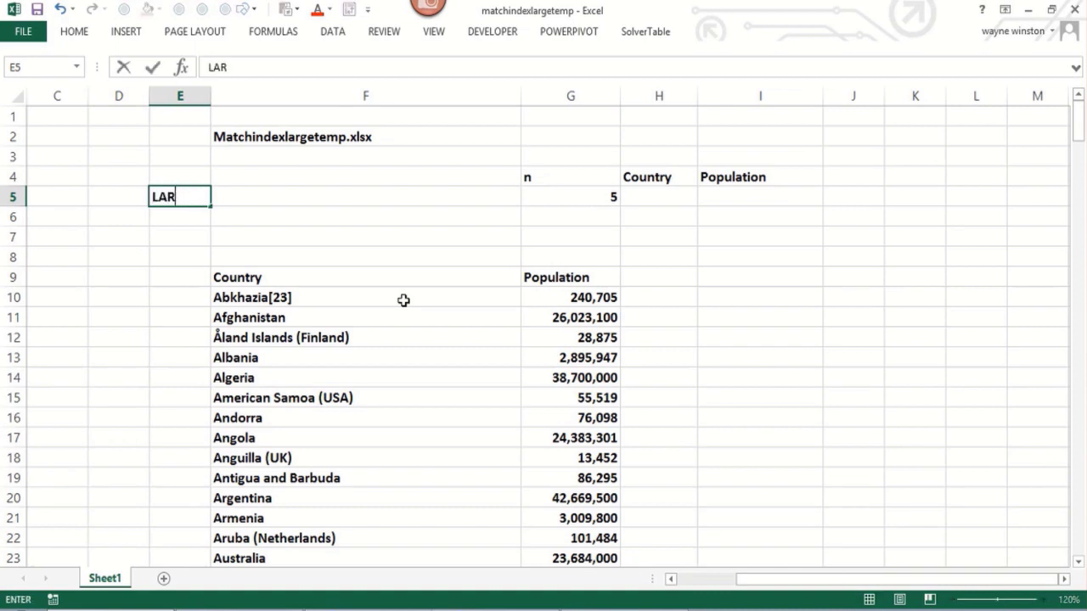
text(GE(range,)
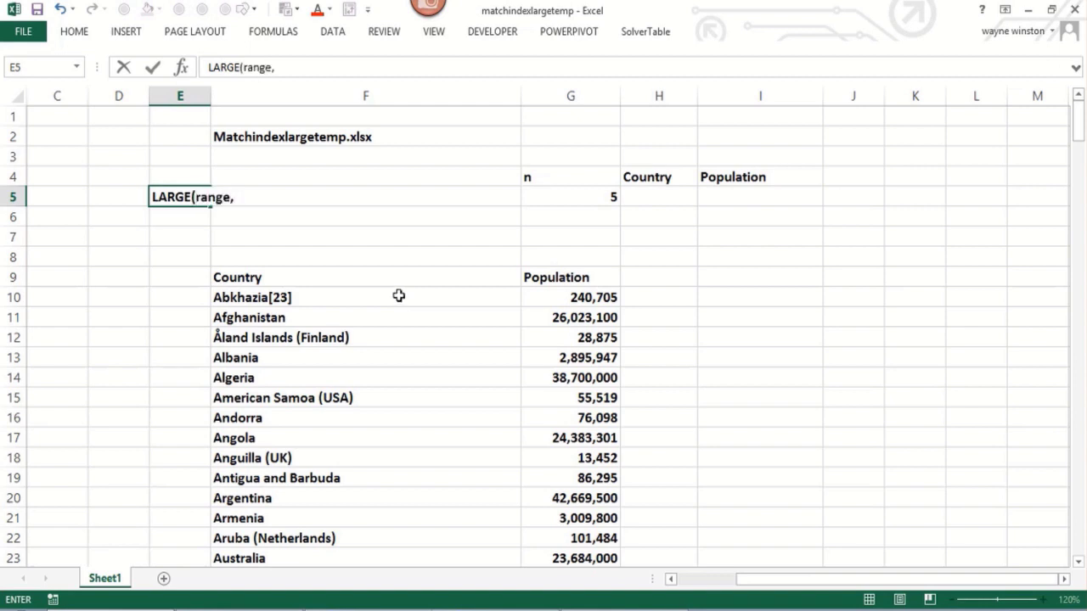
text(5))
key(Return)
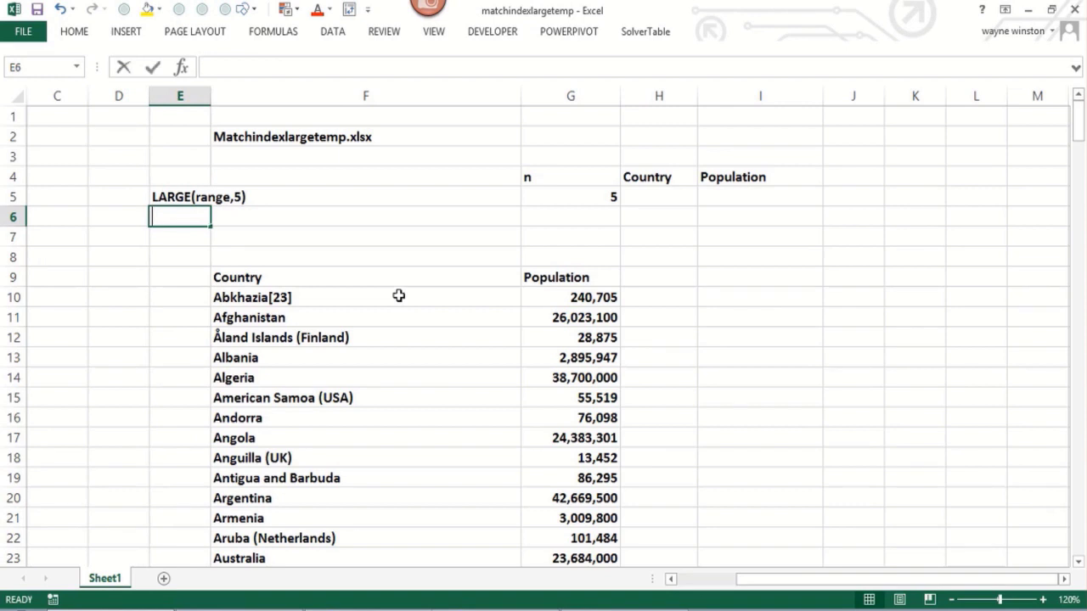
text(5th largest)
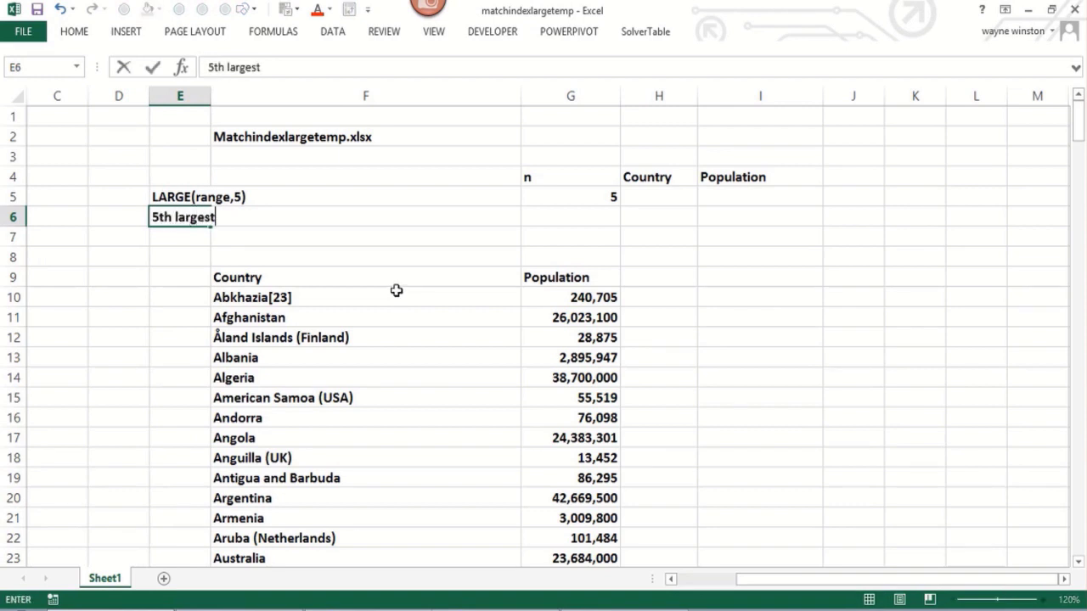
key(Return)
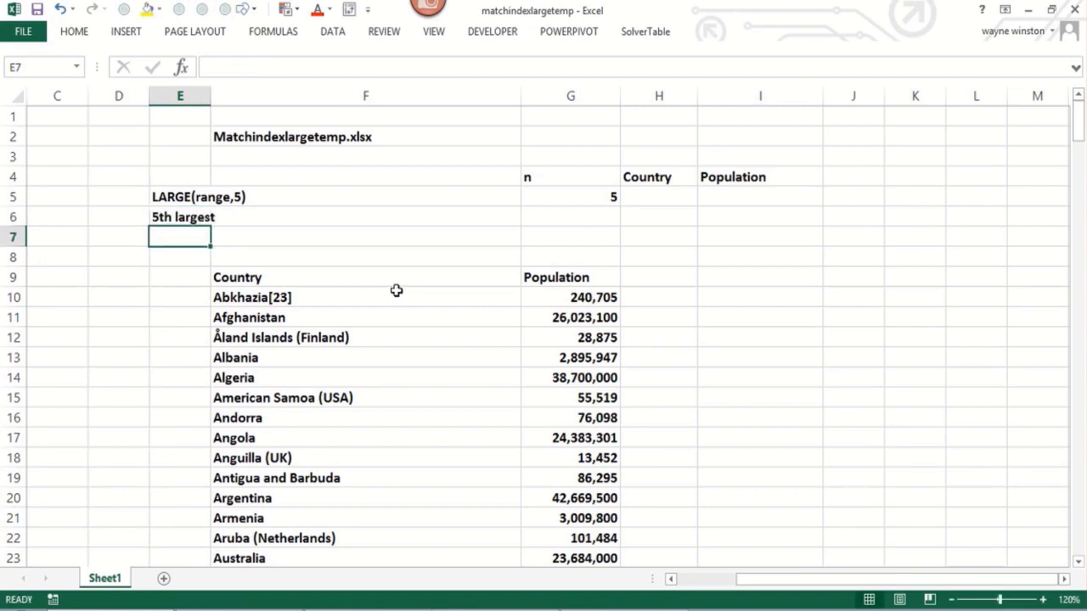
- Add the text note SMALL(range,12) in cell E7 and its explanation "12th smallest" in E8
text(SMALL(r)
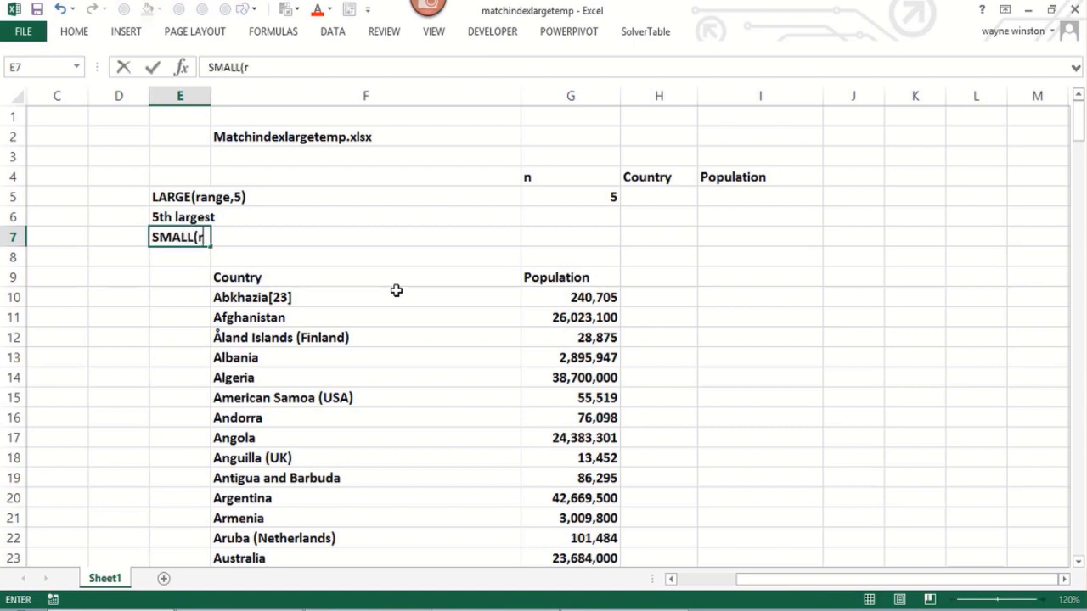
text(ange,12))
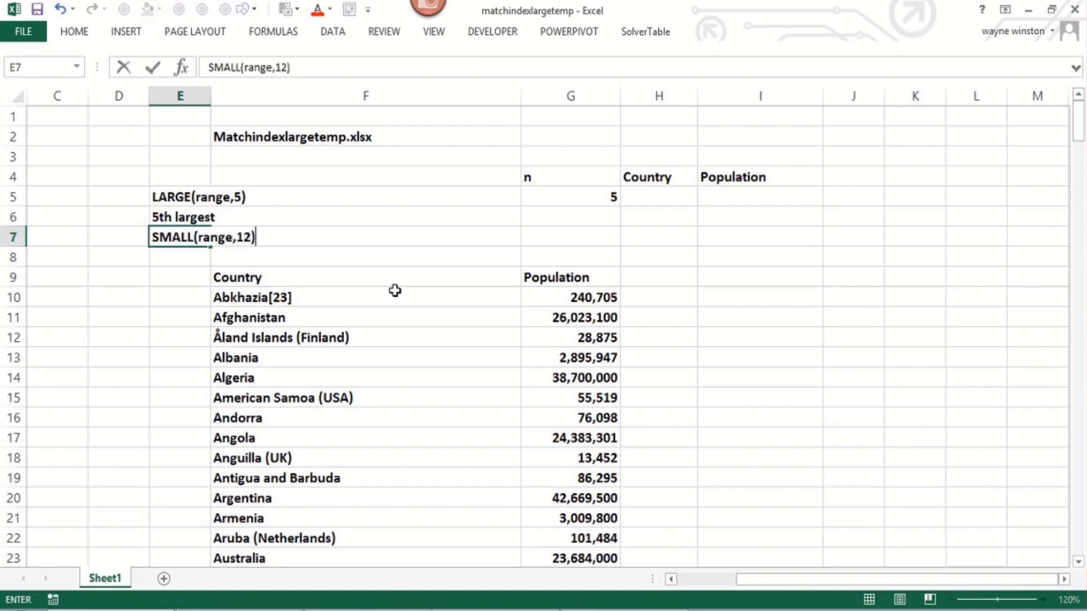
key(Return)
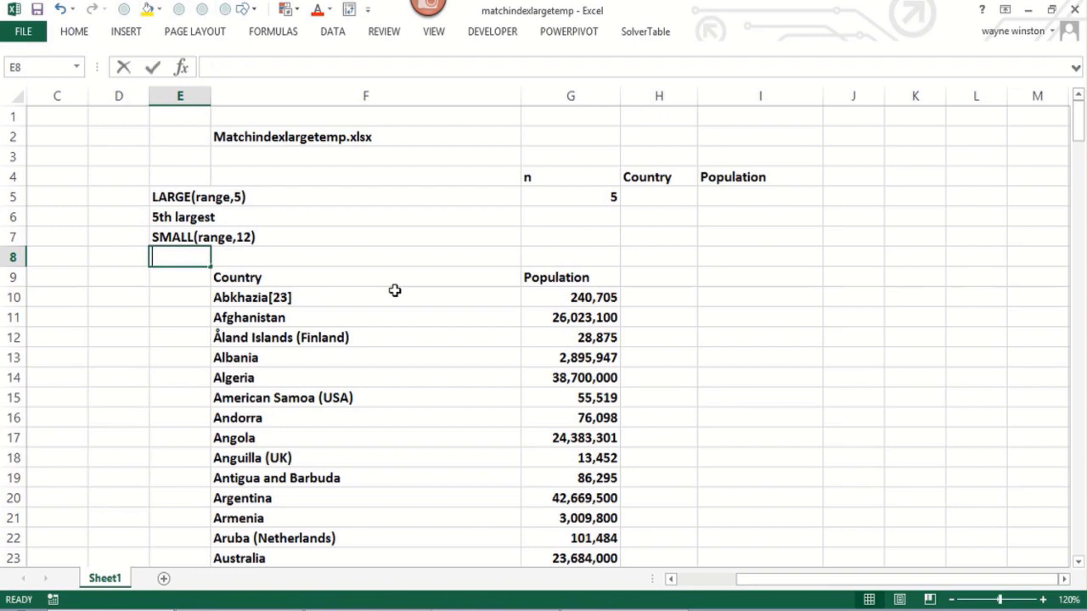
text(12th smallest)
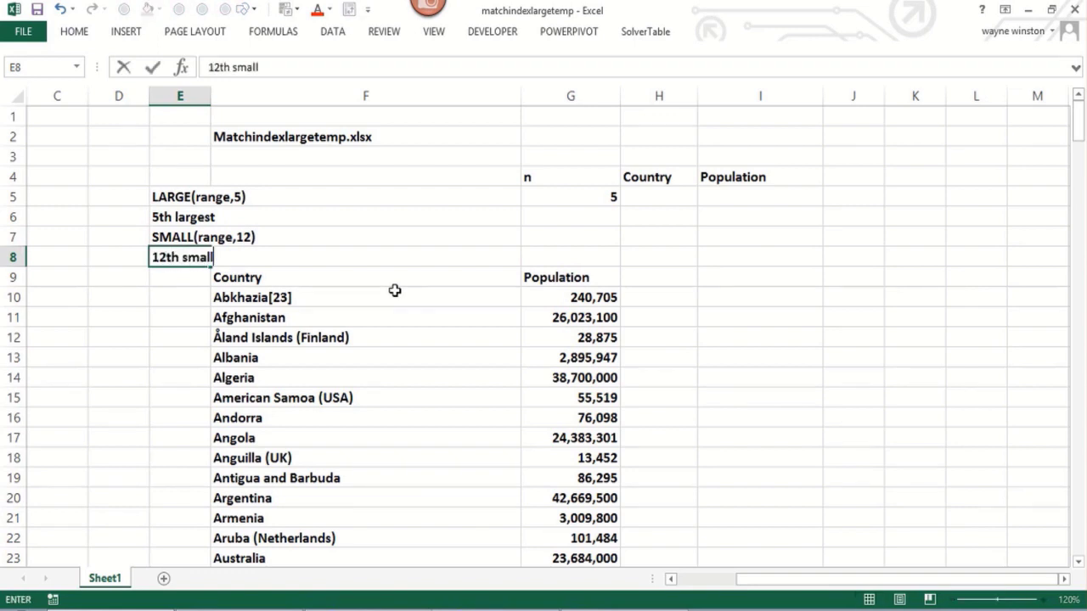
key(Right)
- Calculate the fifth-largest population in cell I5 with the formula =LARGE(G10:G255,5)
key(Right)
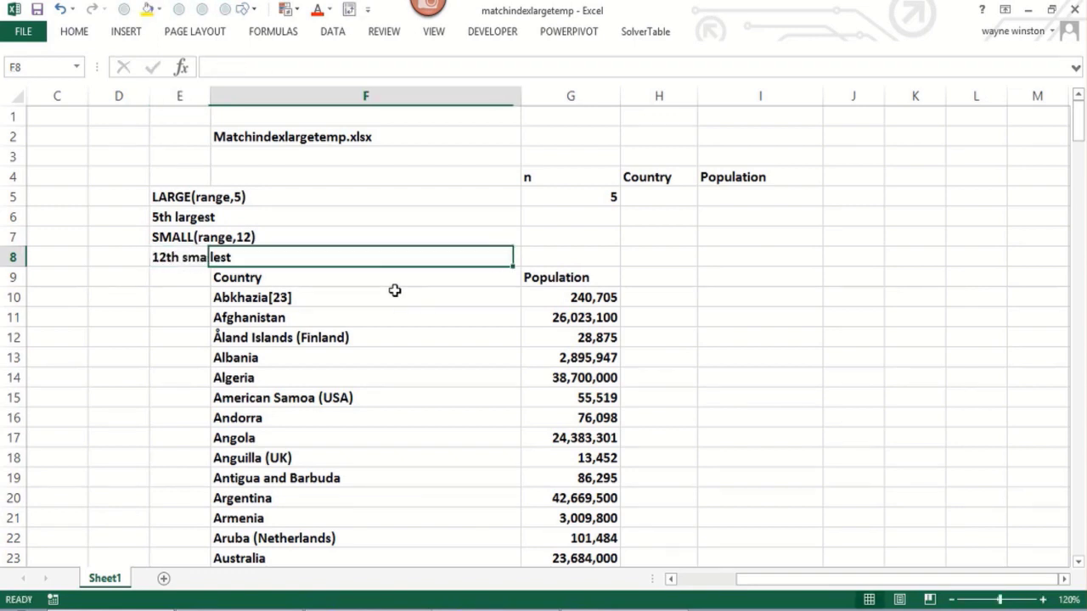
key(Up)
key(Up)
key(Up)
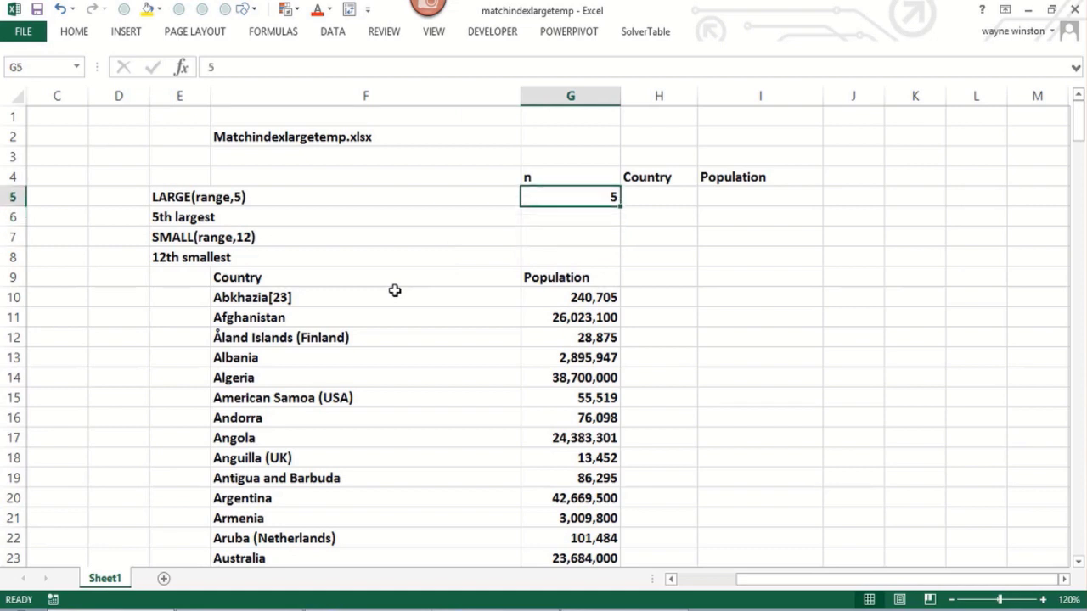
key(Right)
key(Right)
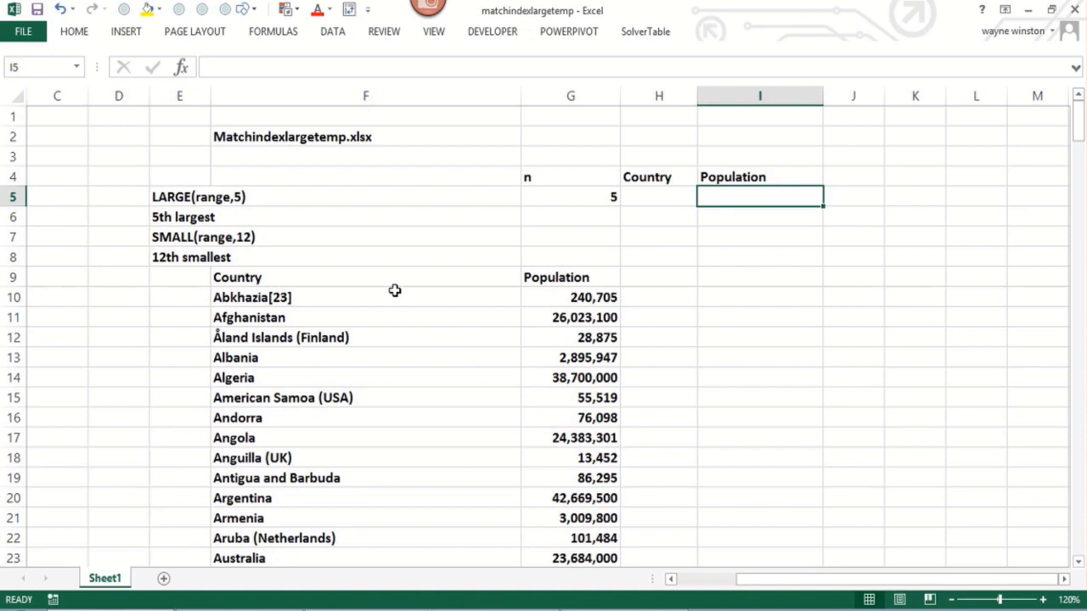
text(=large()
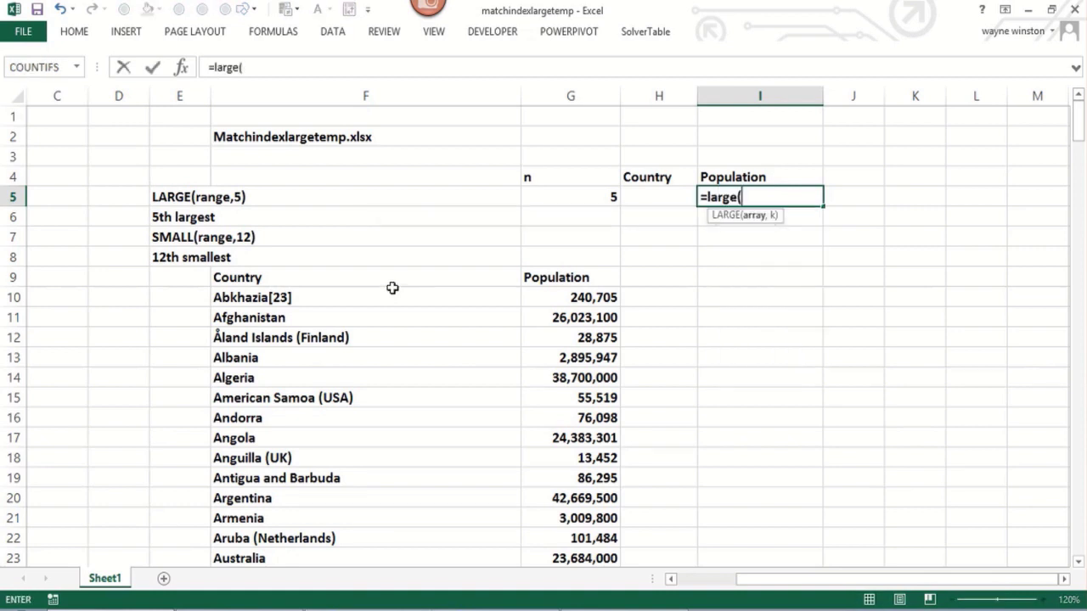
click(552, 299)
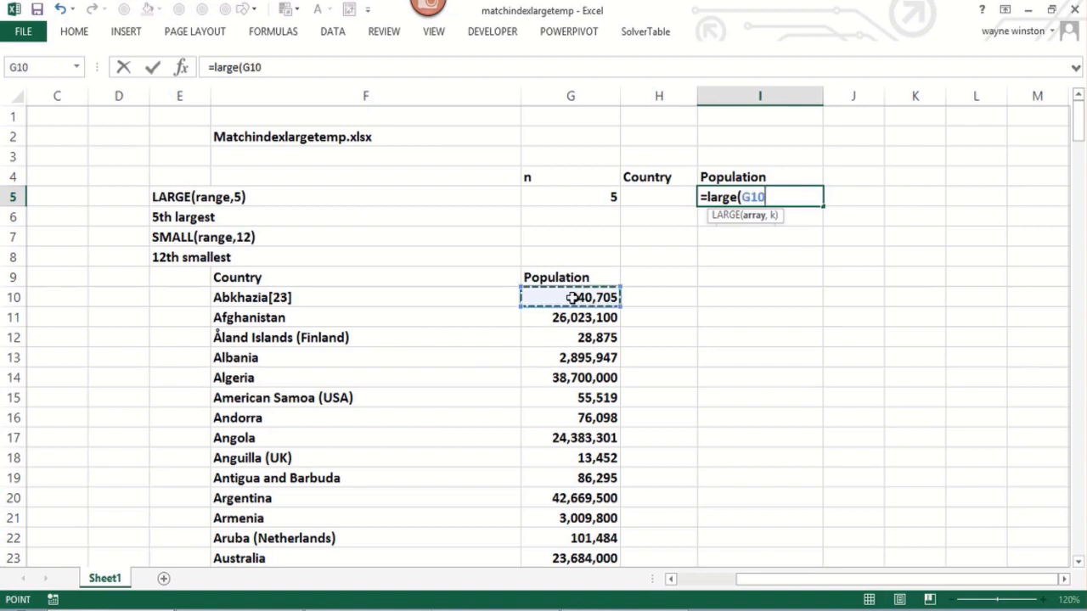
key(ctrl+shift+Down)
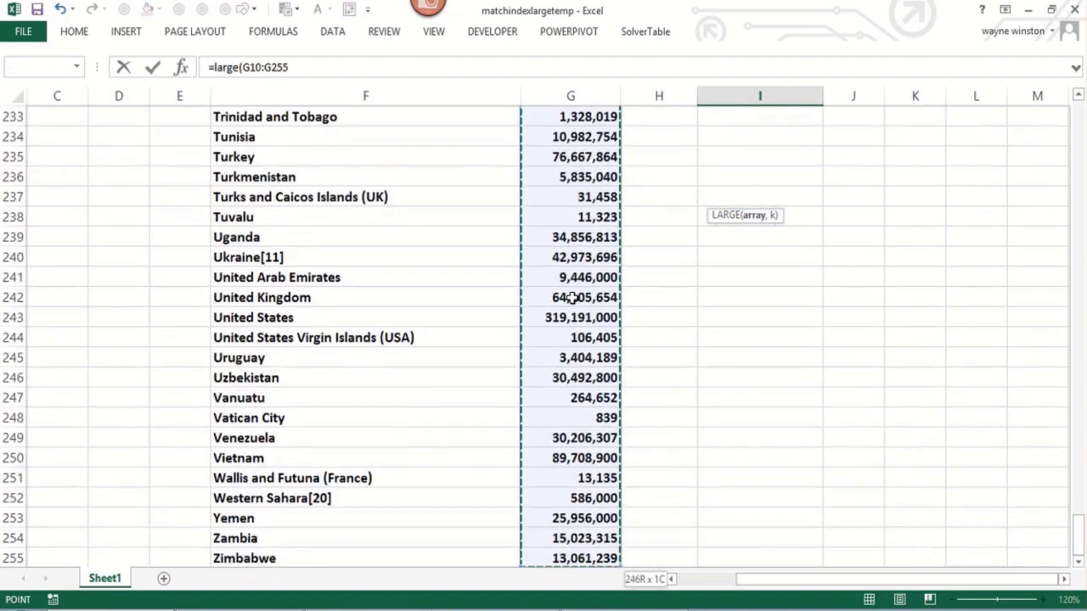
text(,5)
key(ctrl+Return)
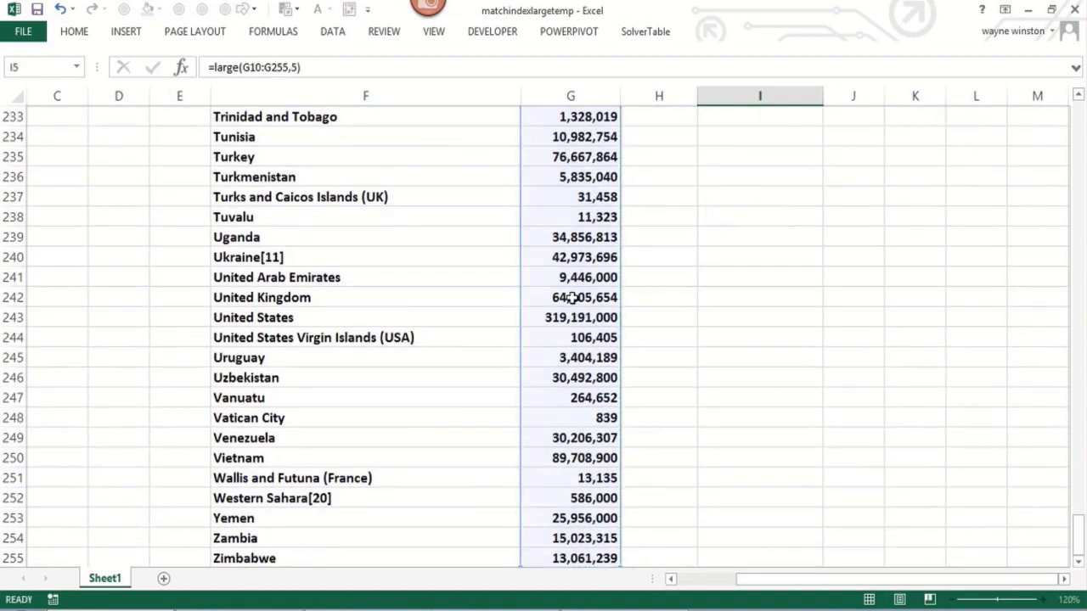
key(Up)
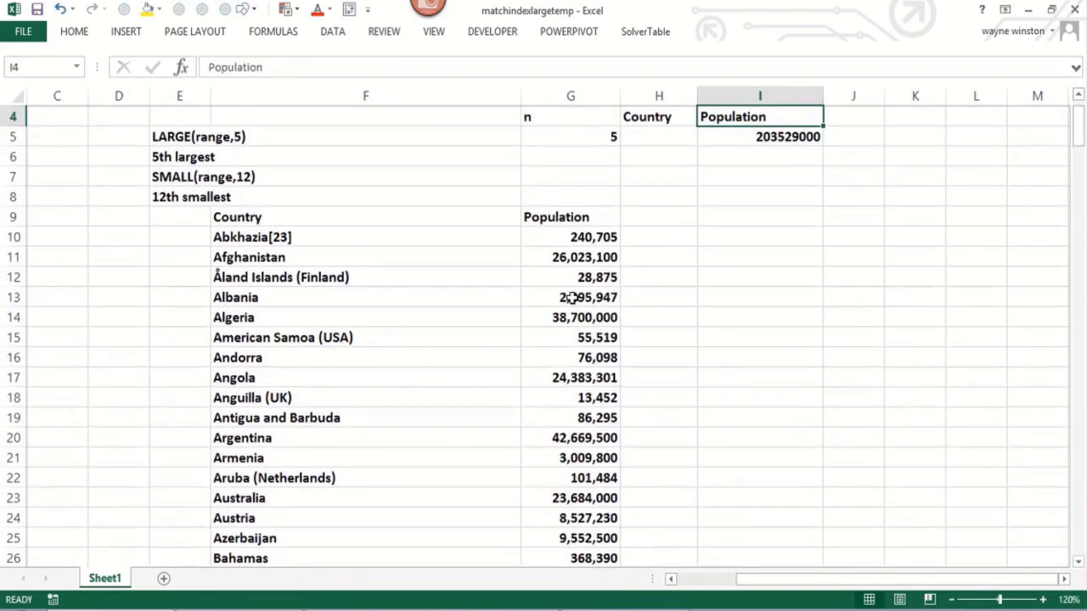
key(Down)
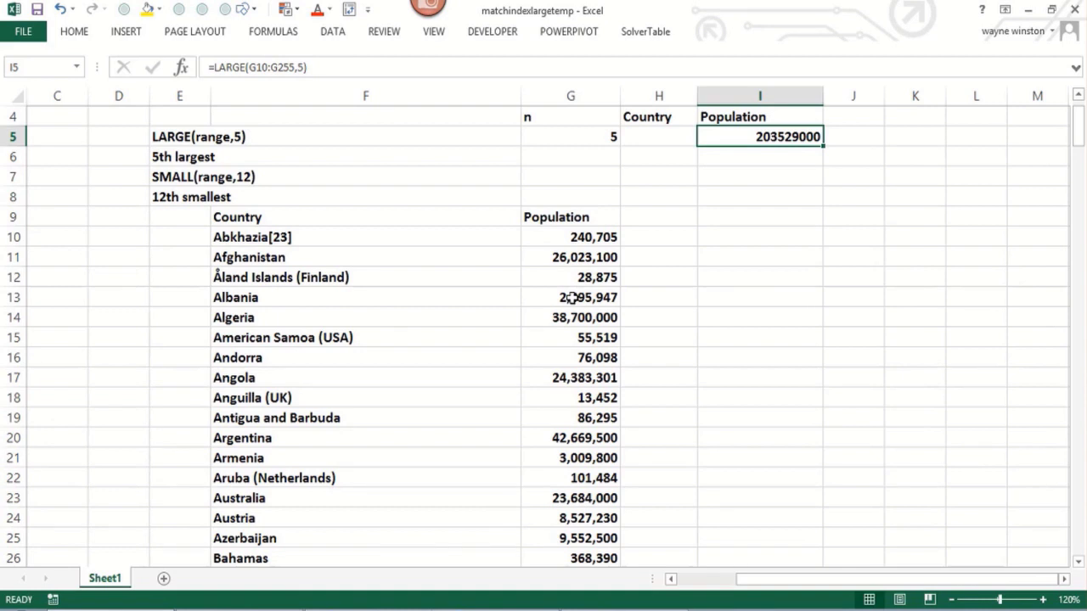
- Widen column H, which holds the Country result, to make room for long country names
key(Left)
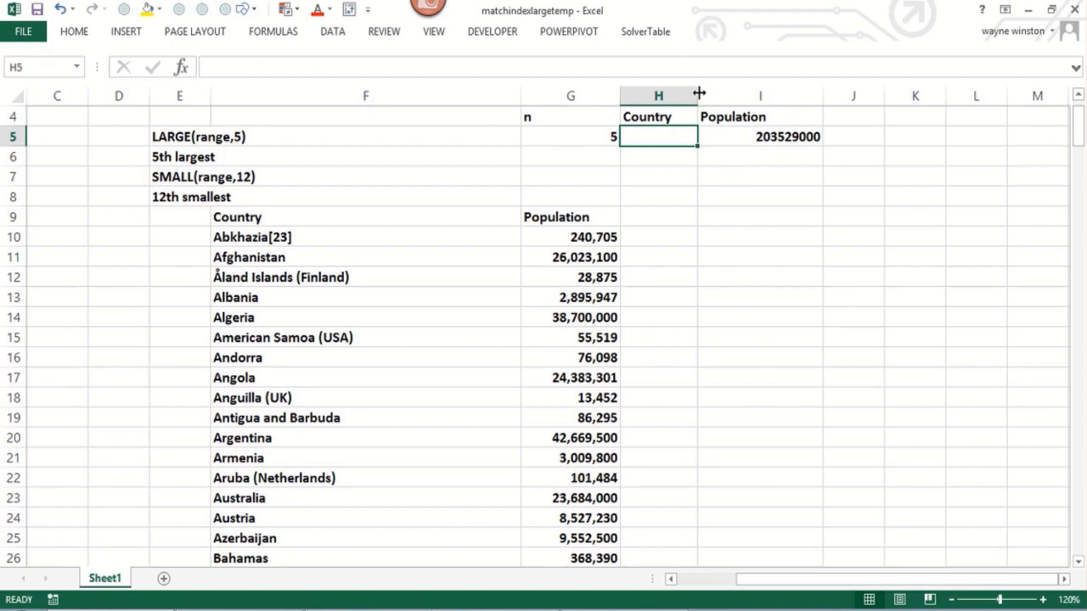
drag(699, 93, 820, 127)
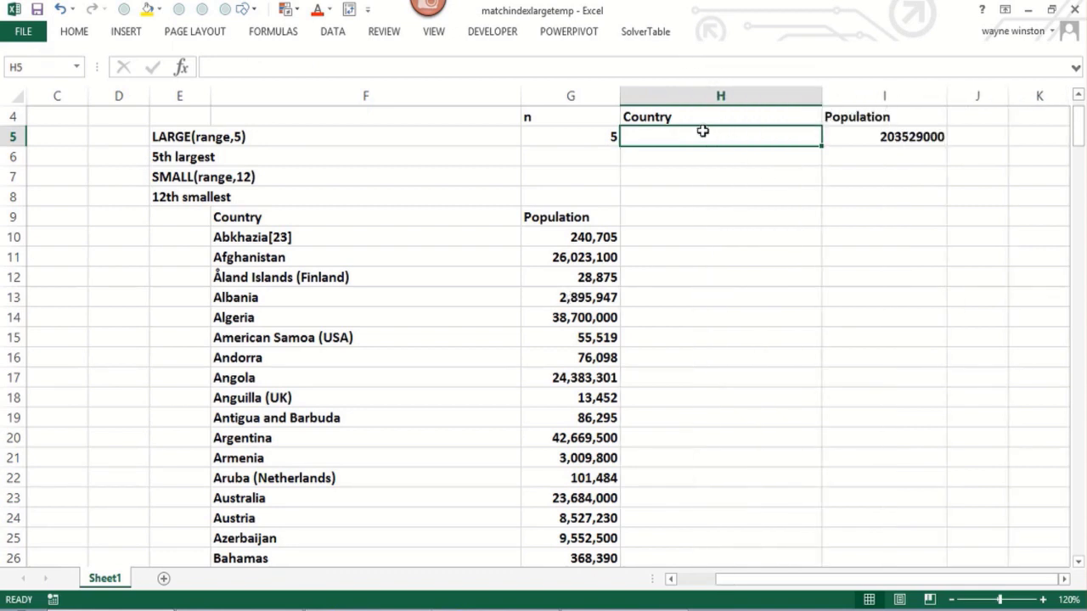
text(index)
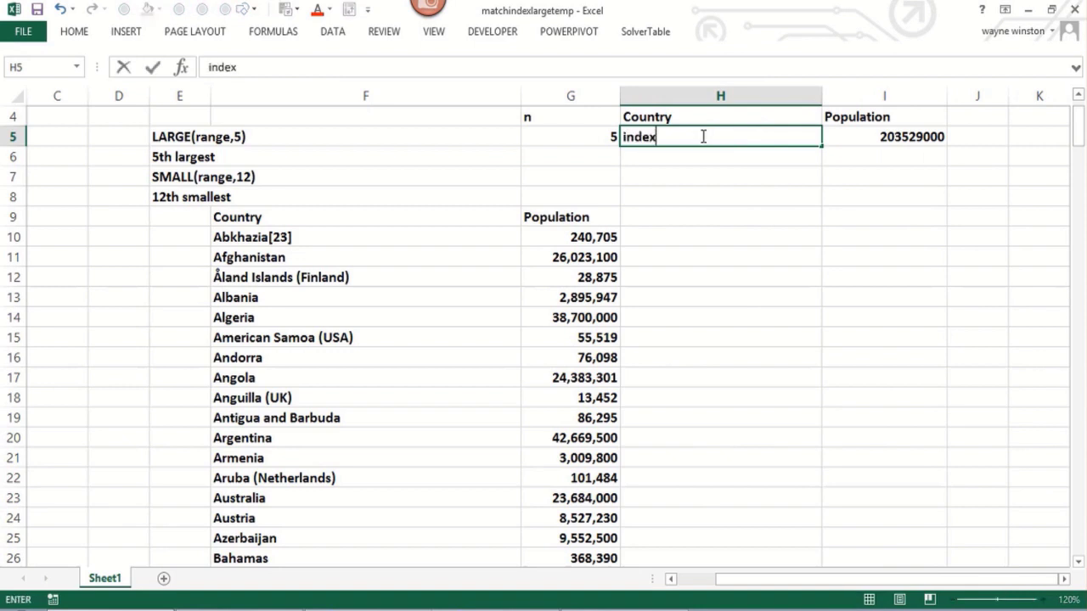
key(BackSpace)
key(BackSpace)
key(BackSpace)
key(BackSpace)
key(BackSpace)
text(-)
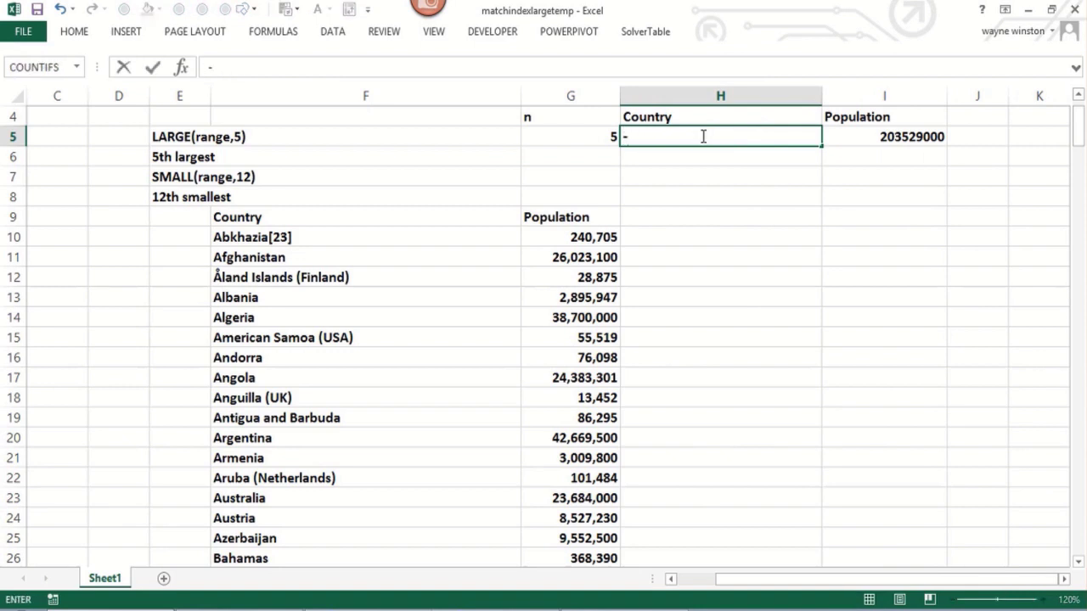
key(BackSpace)
- Start an INDEX formula in cell H5 with the country list F10:F255 as its array
text(=index)
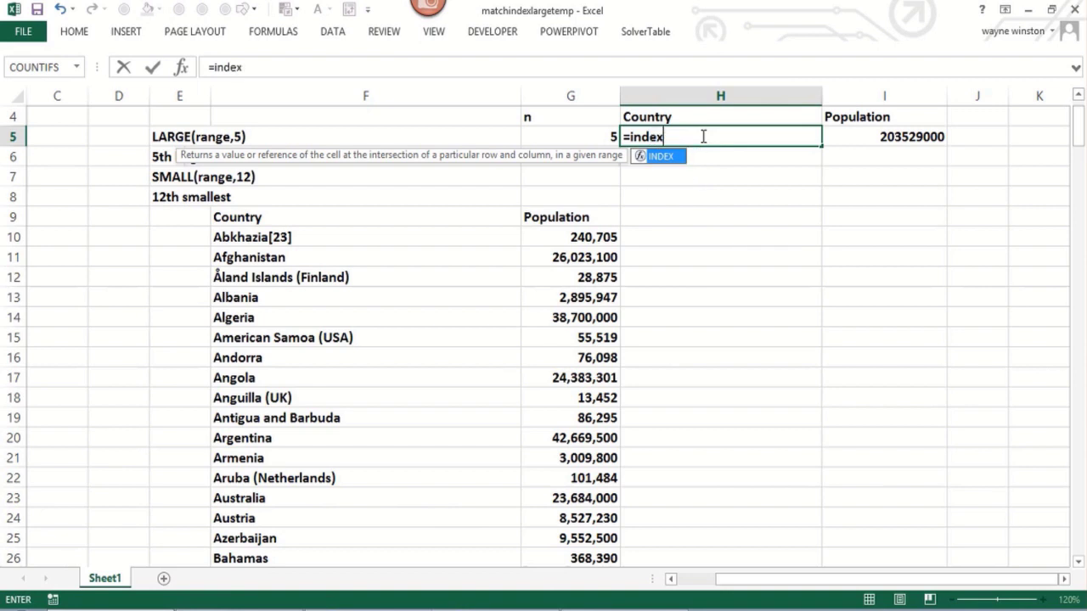
text(()
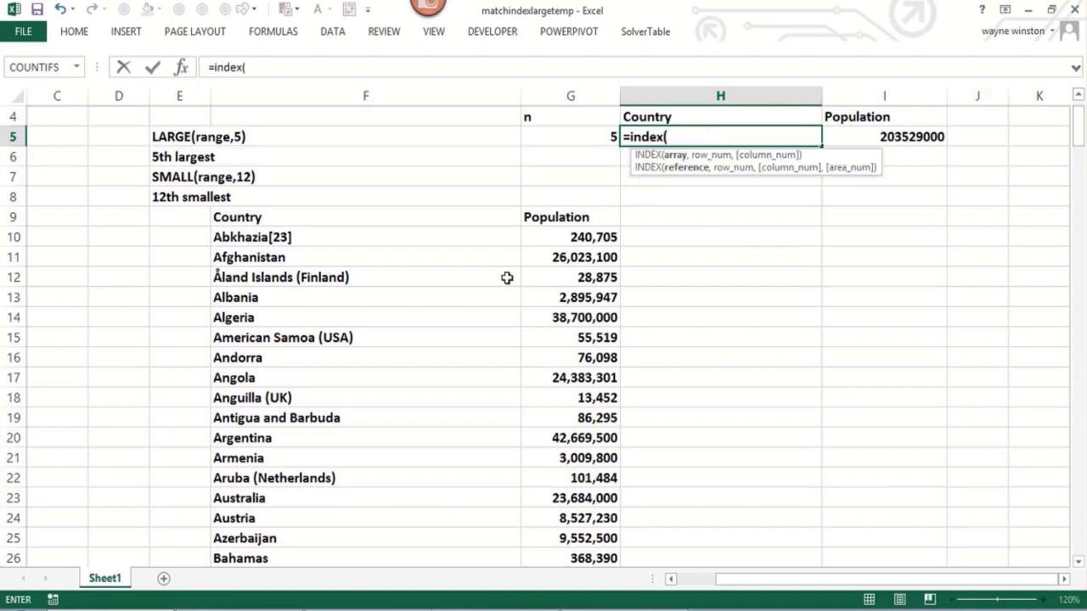
click(422, 241)
key(ctrl+shift+Down)
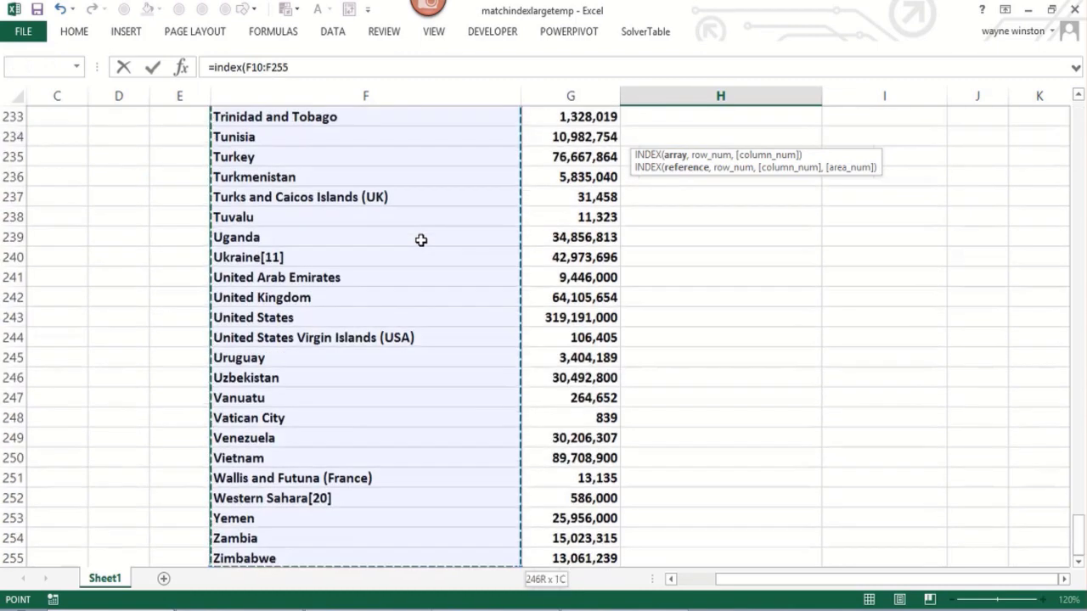
text(,)
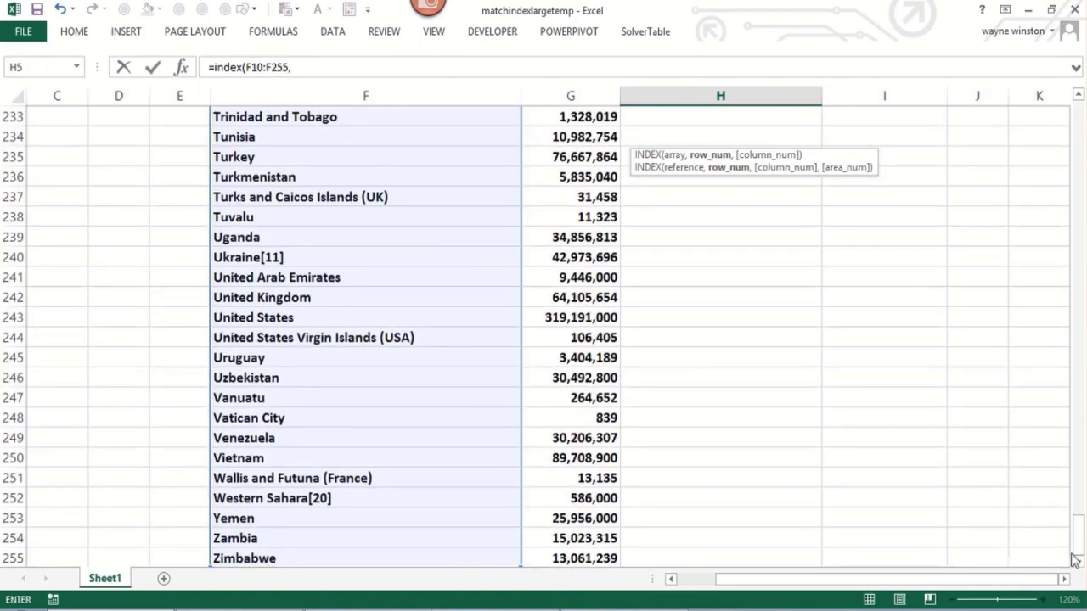
drag(1081, 548, 1083, 76)
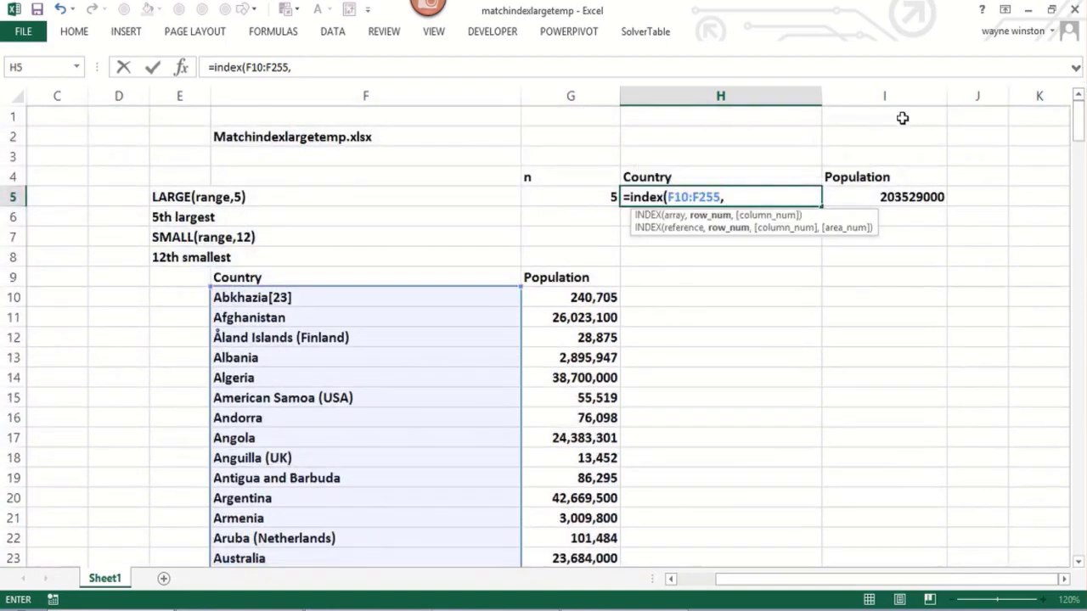
- Complete the H5 formula with MATCH(I5,G10:G255,0) as the row number and 1 as the column number
text(match()
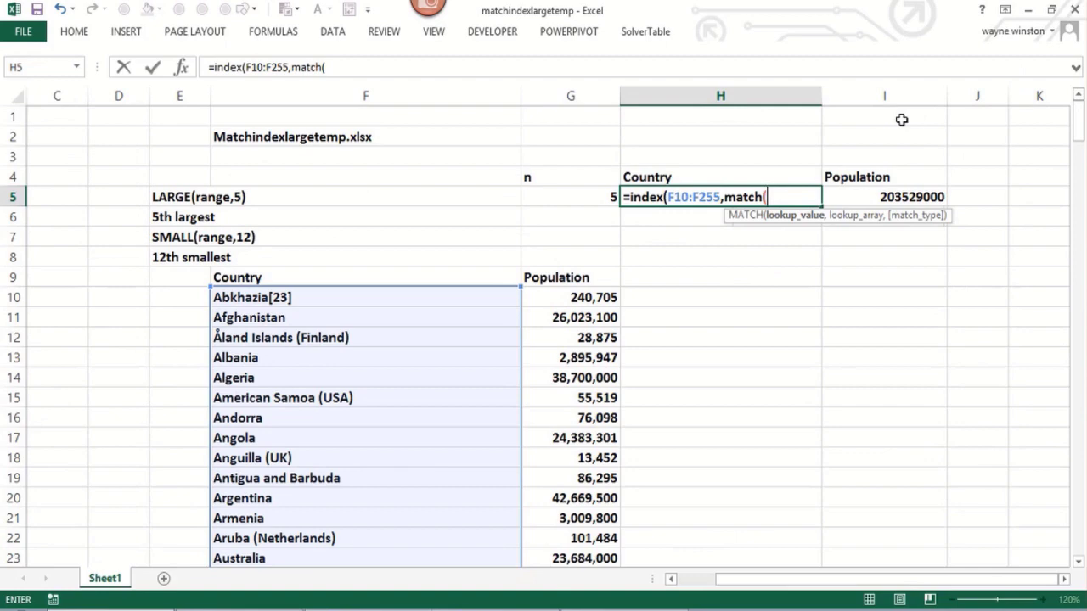
text(i5,)
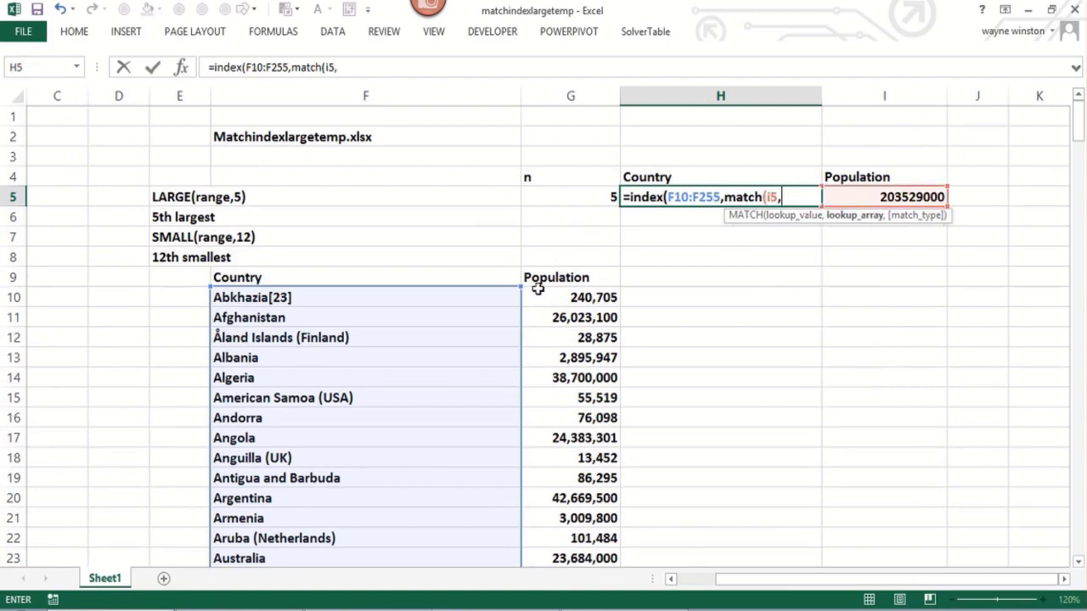
click(558, 299)
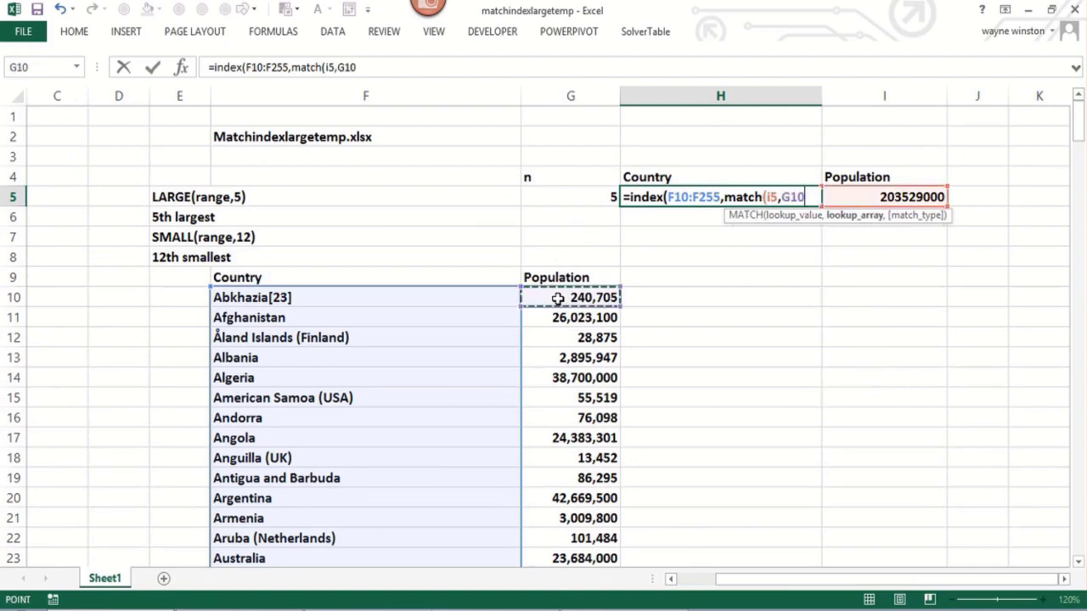
key(ctrl+shift+Down)
text(,)
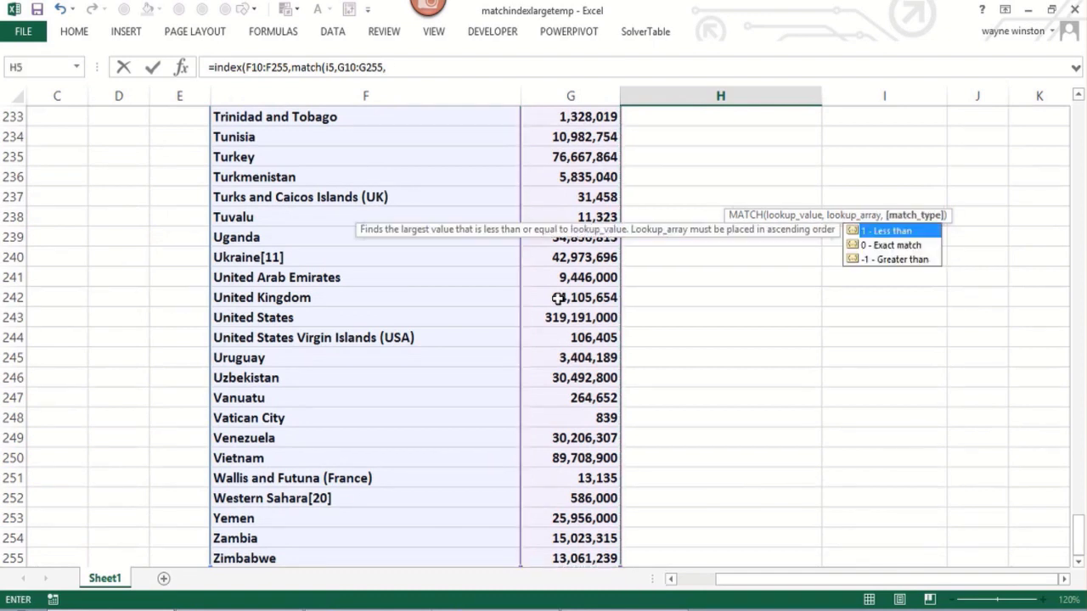
text(0),1)
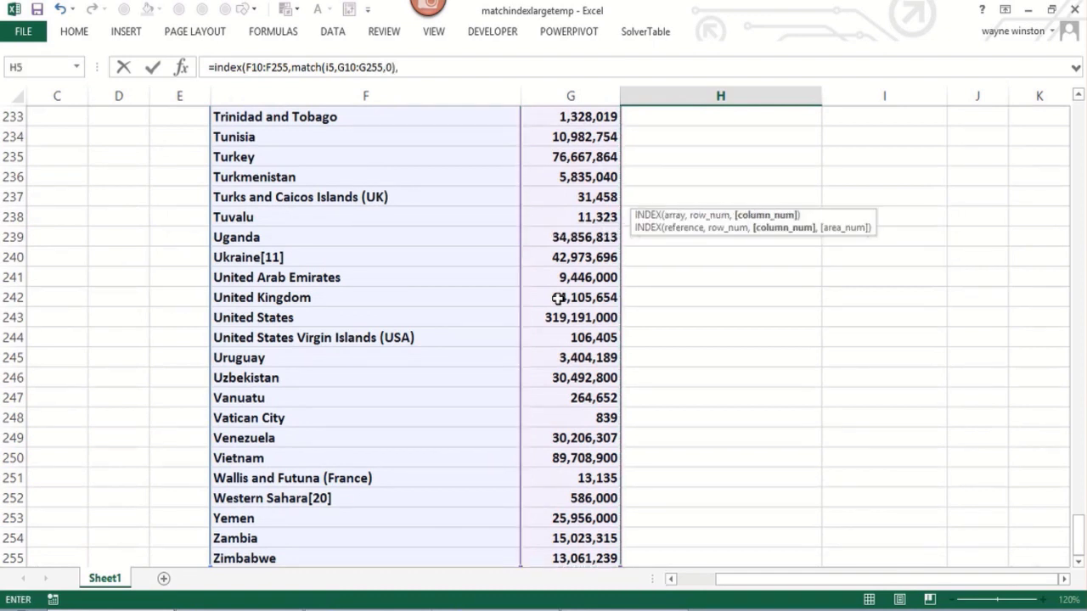
text())
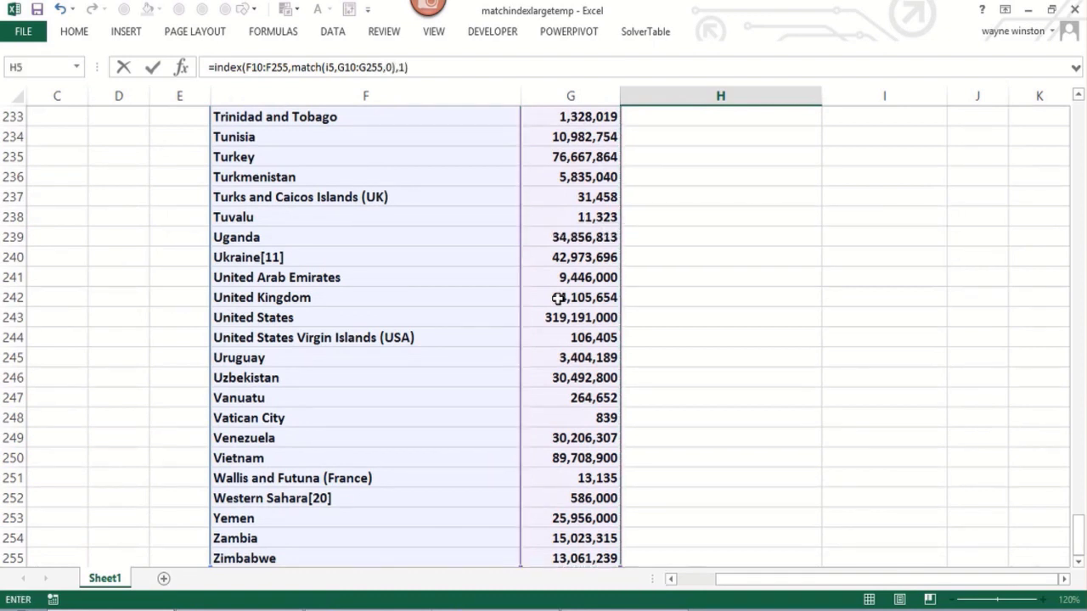
key(Return)
key(Up)
key(Up)
key(Up)
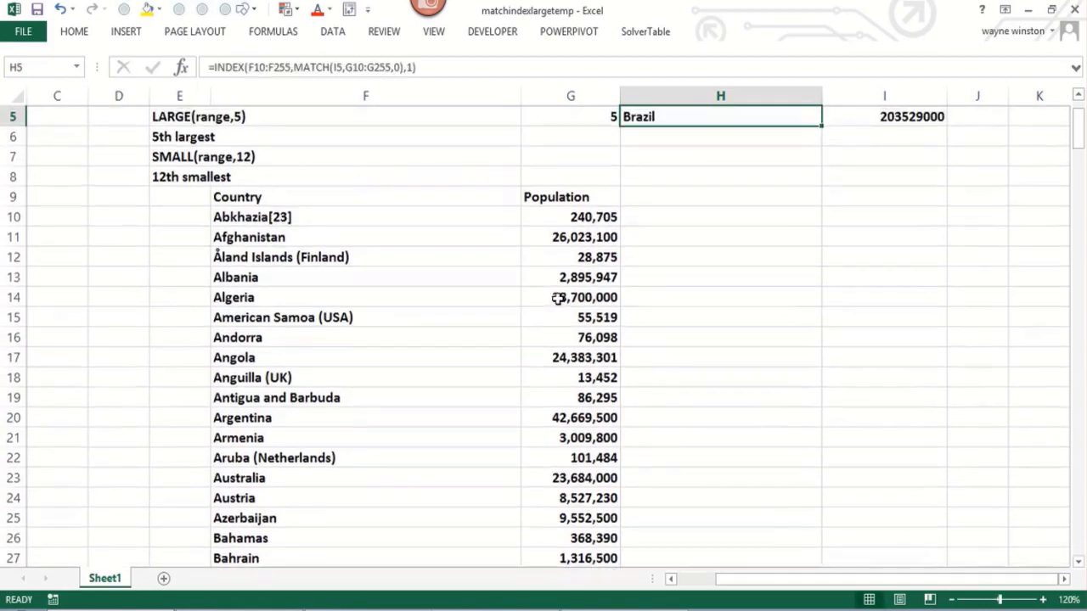
- Set the value of n in cell G5 to 1
key(Down)
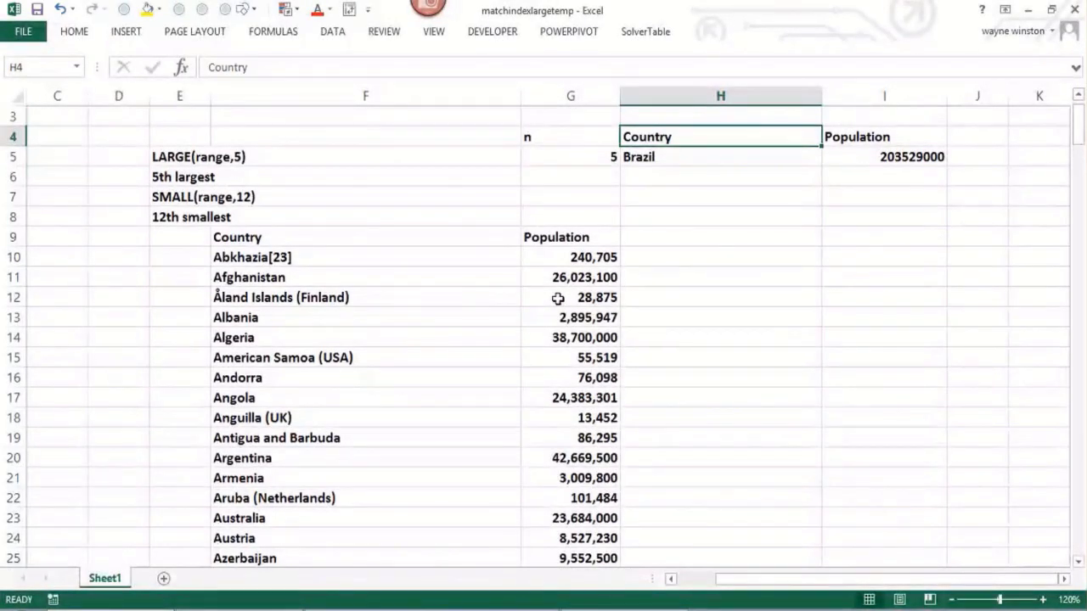
key(Down)
key(Left)
key(Down)
text(1)
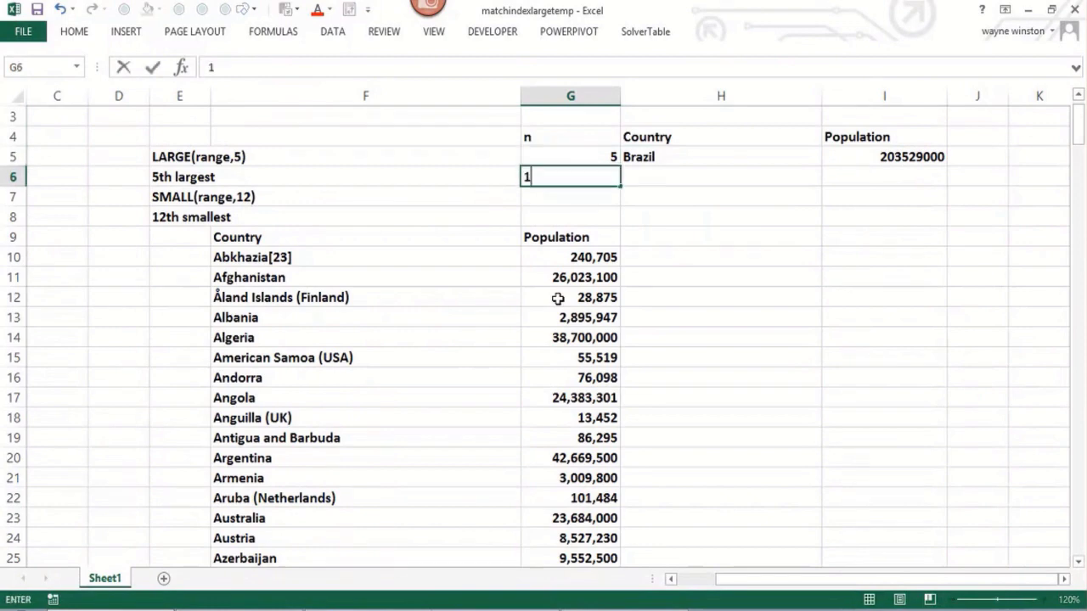
key(Escape)
key(Up)
text(1)
key(ctrl+Return)
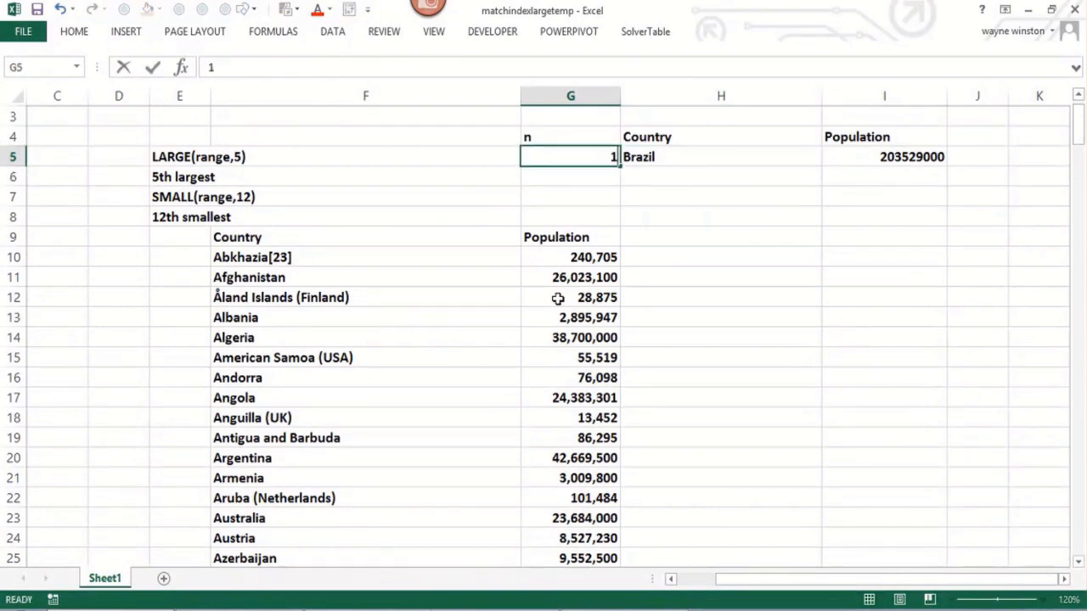
key(Return)
key(Up)
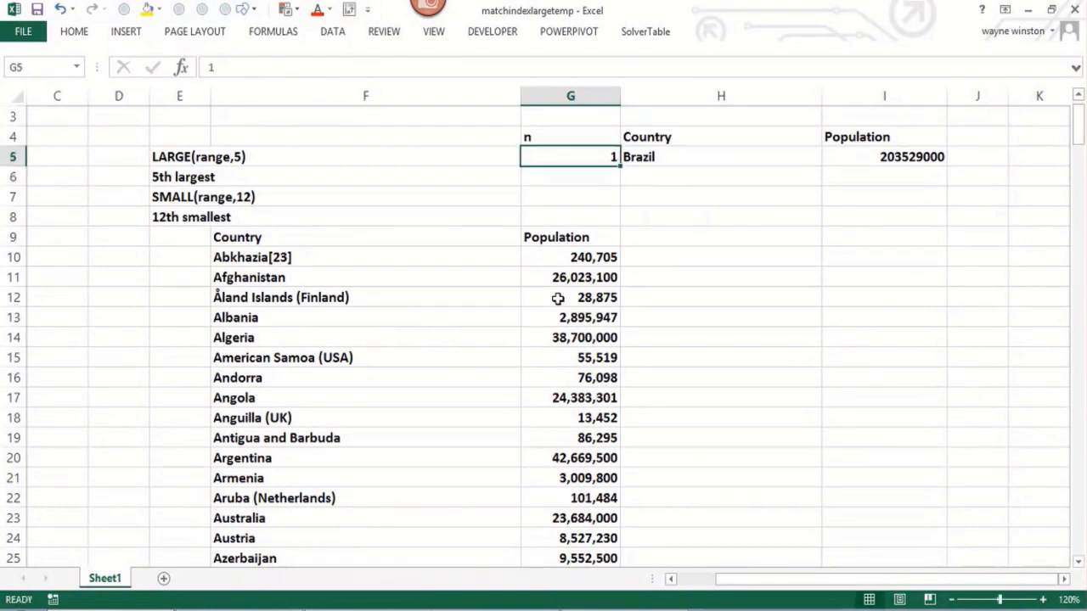
text(1)
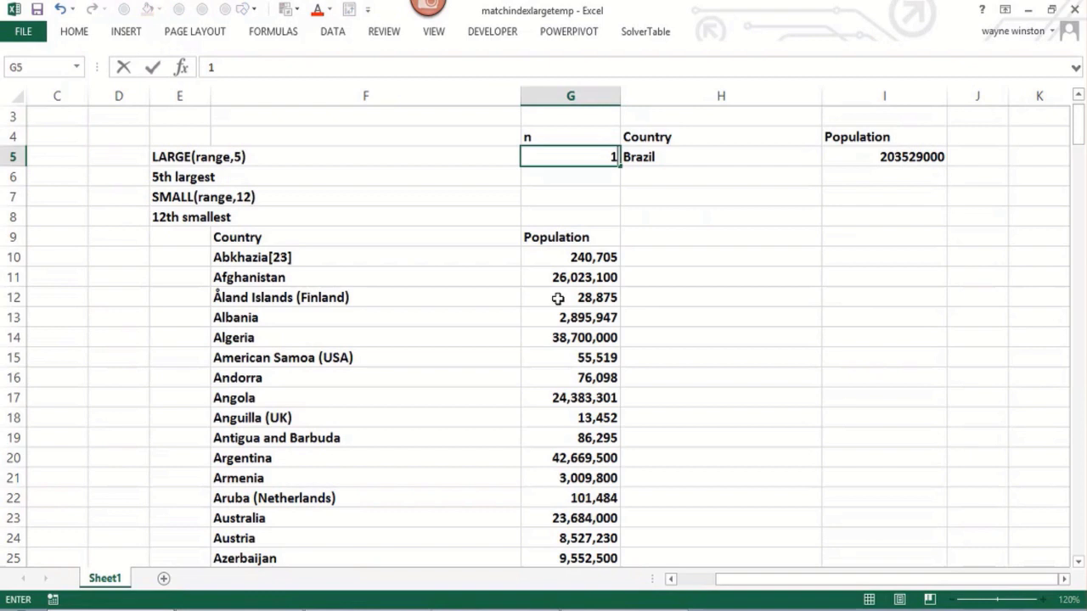
key(Return)
key(alt)
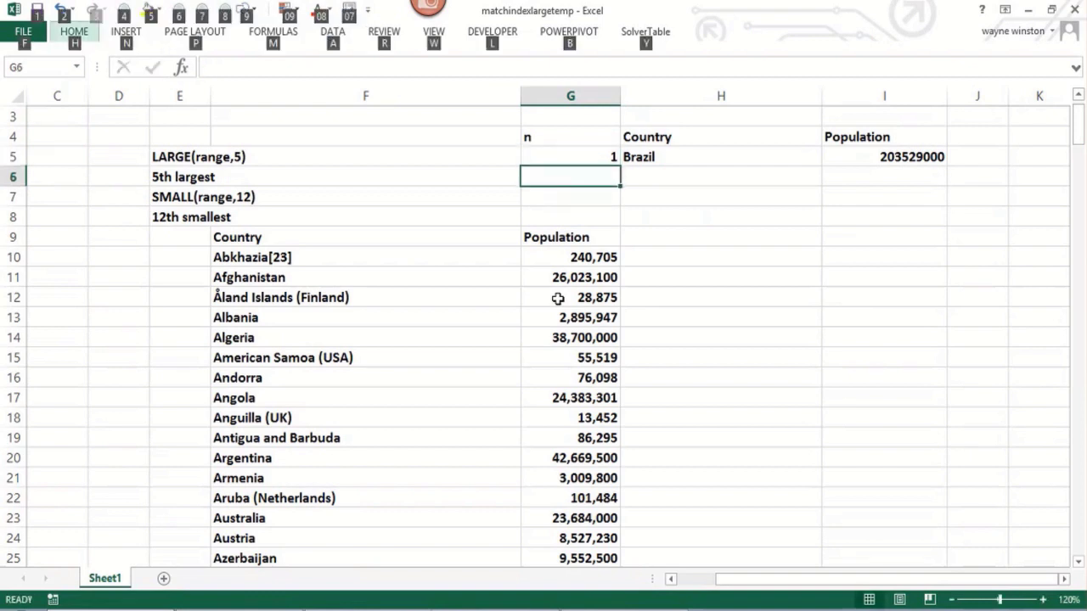
key(alt)
- Replace the fixed 5 in the LARGE formula of cell I5 with a reference to cell G5
click(505, 234)
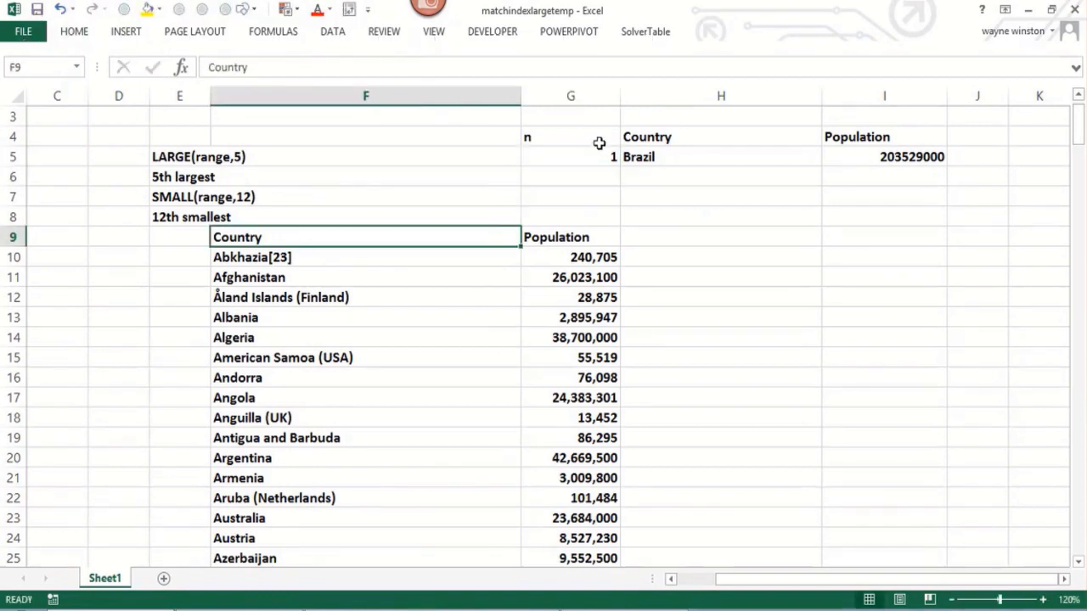
click(872, 154)
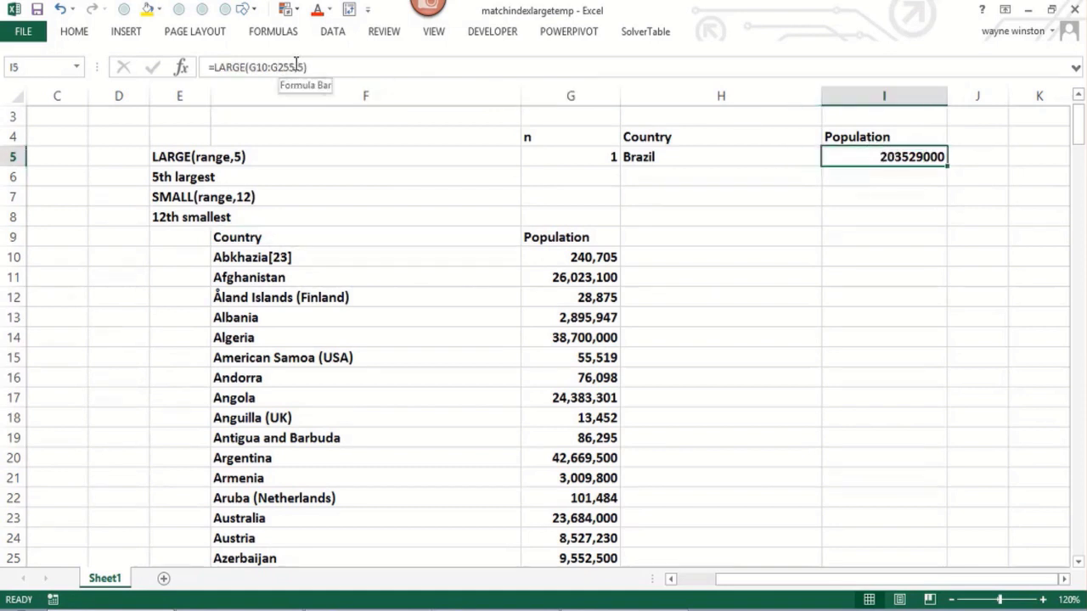
click(300, 66)
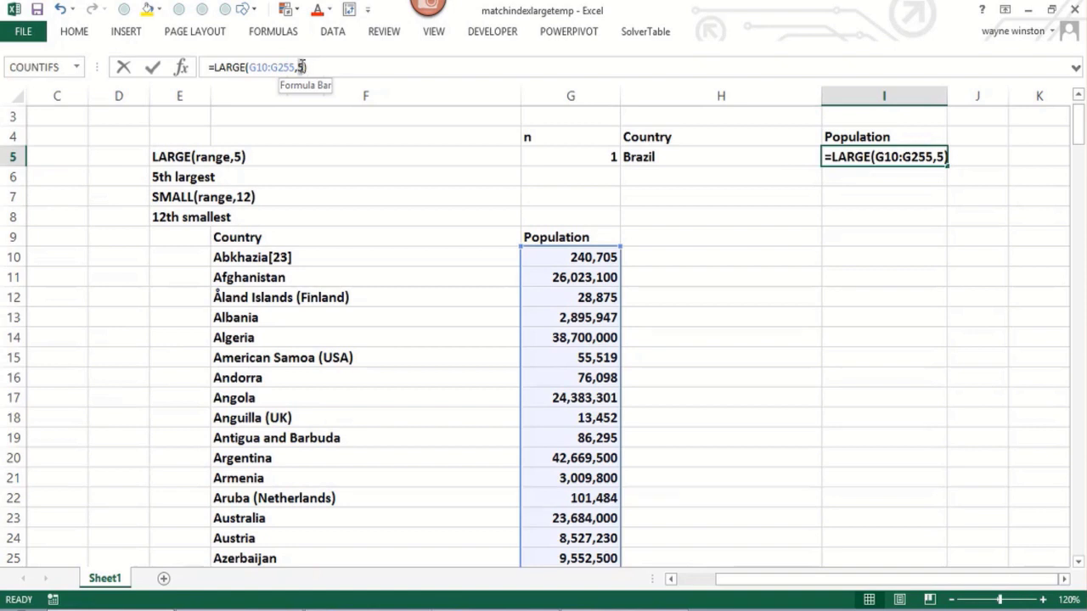
key(BackSpace)
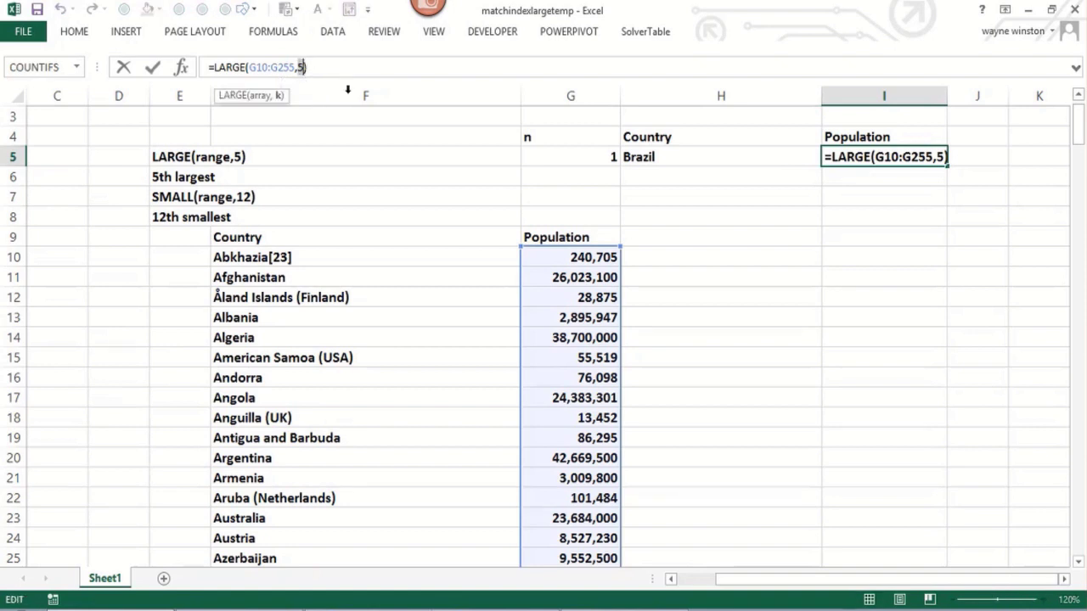
click(573, 156)
key(Return)
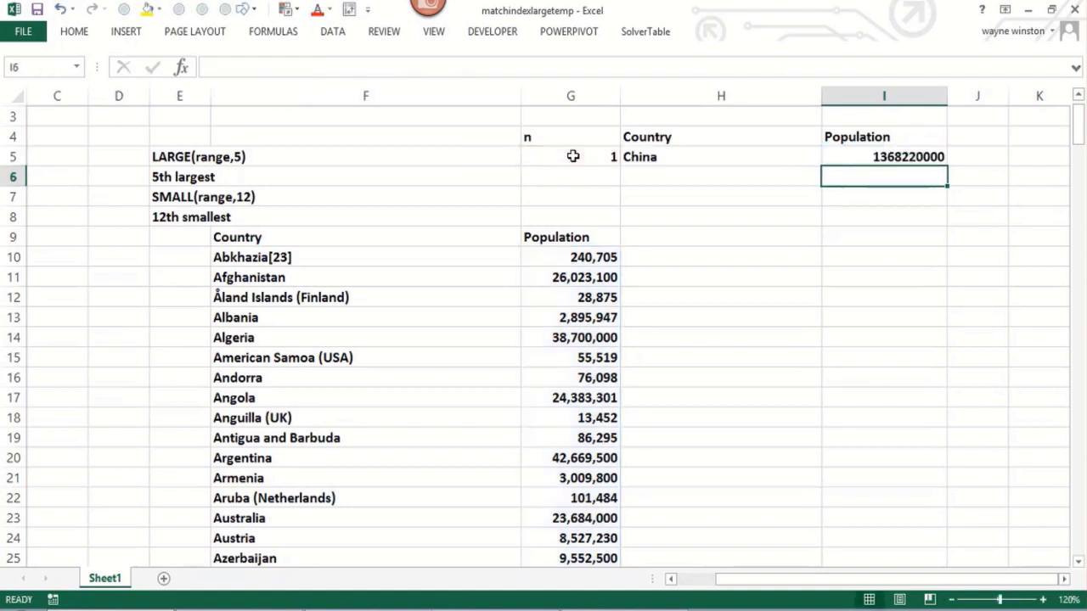
- Test the linked formulas by setting n in cell G5 to 2 and then to 3
click(574, 157)
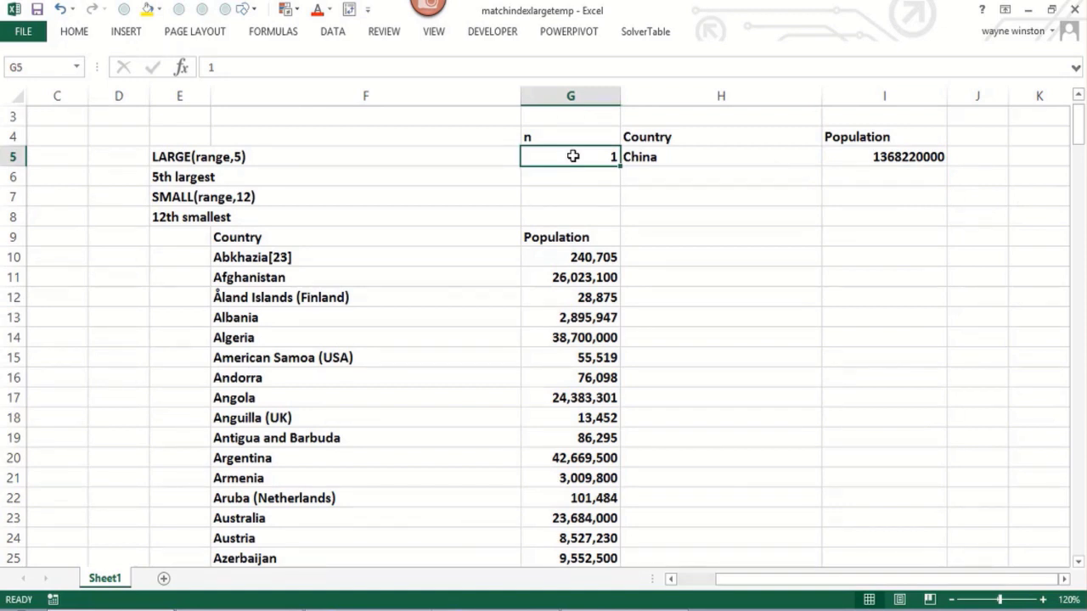
text(2)
key(Return)
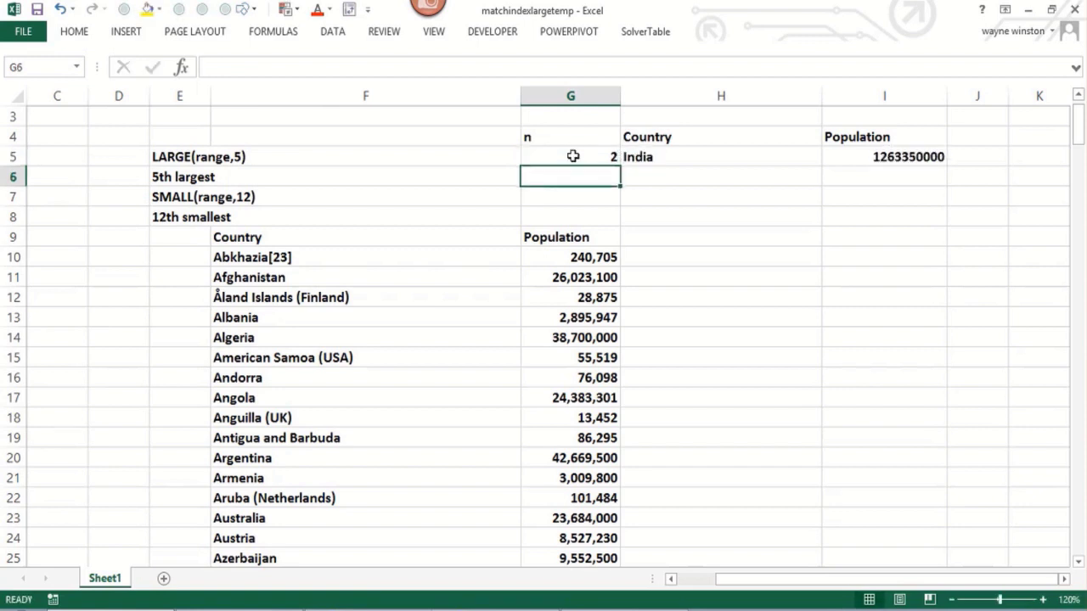
click(573, 156)
text(3)
key(Return)
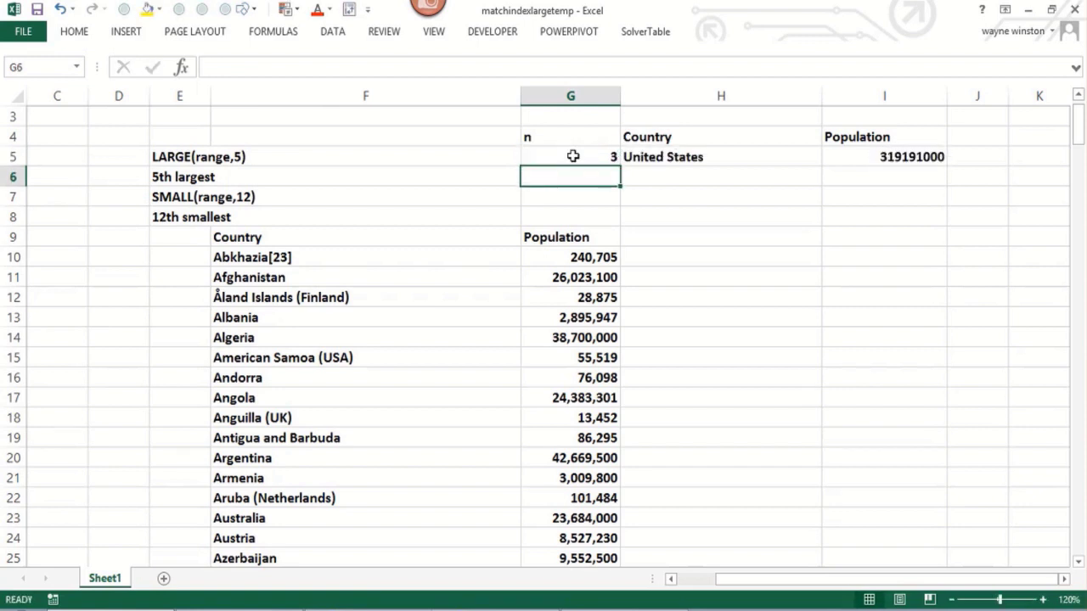
- Test the country and population lookup with n in cell G5 set to 4, 5 and 6 in turn
click(573, 156)
text(4)
key(Return)
click(573, 156)
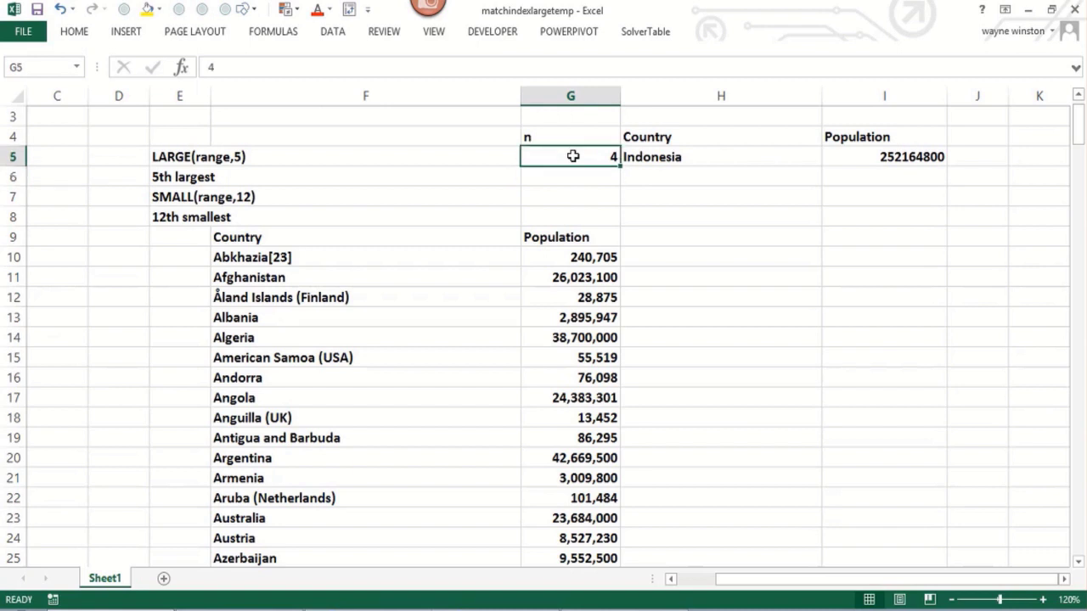
text(5)
key(Return)
click(573, 156)
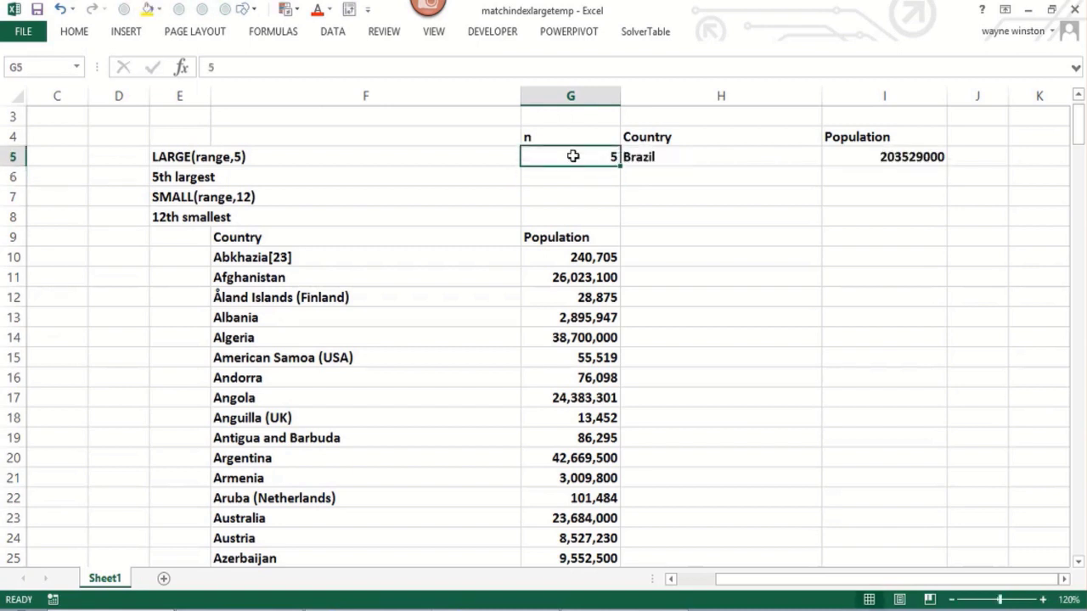
text(6)
key(Return)
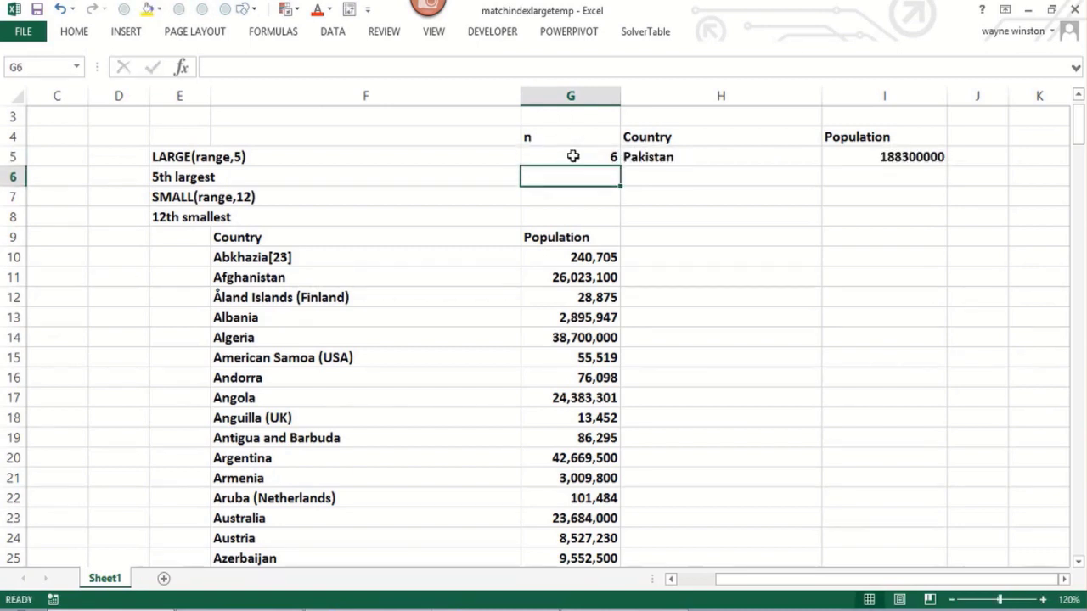
- Test the country and population lookup with n in cell G5 set to 200
click(573, 157)
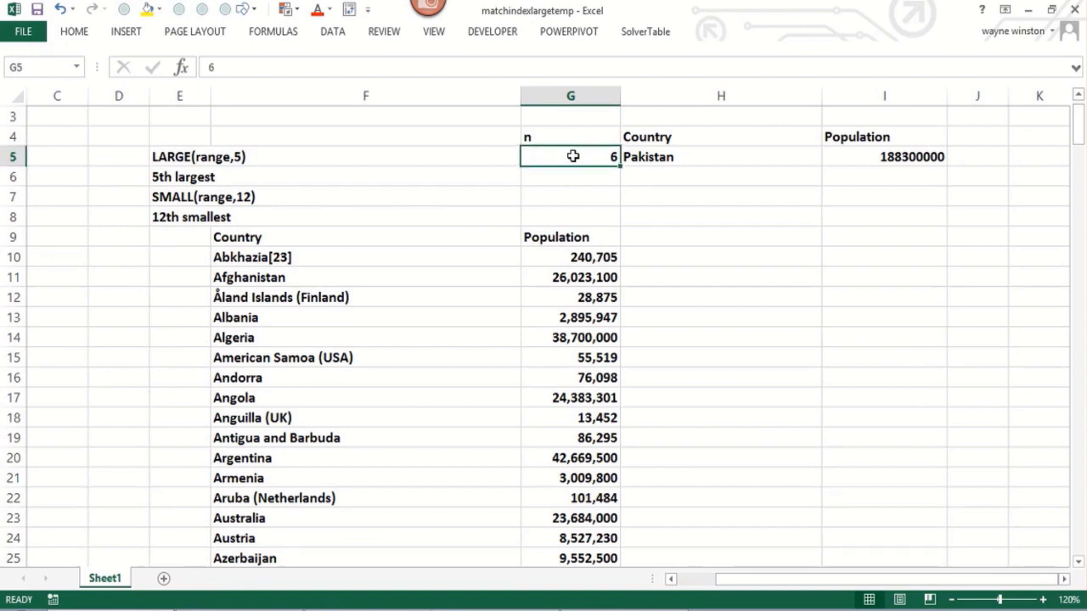
text(2)
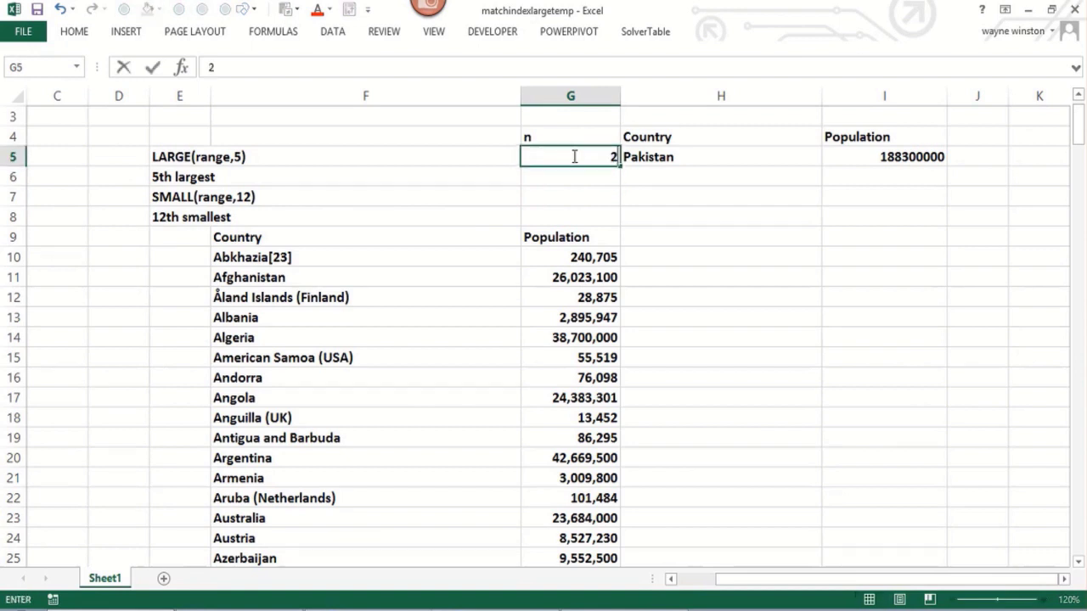
text(00)
key(Return)
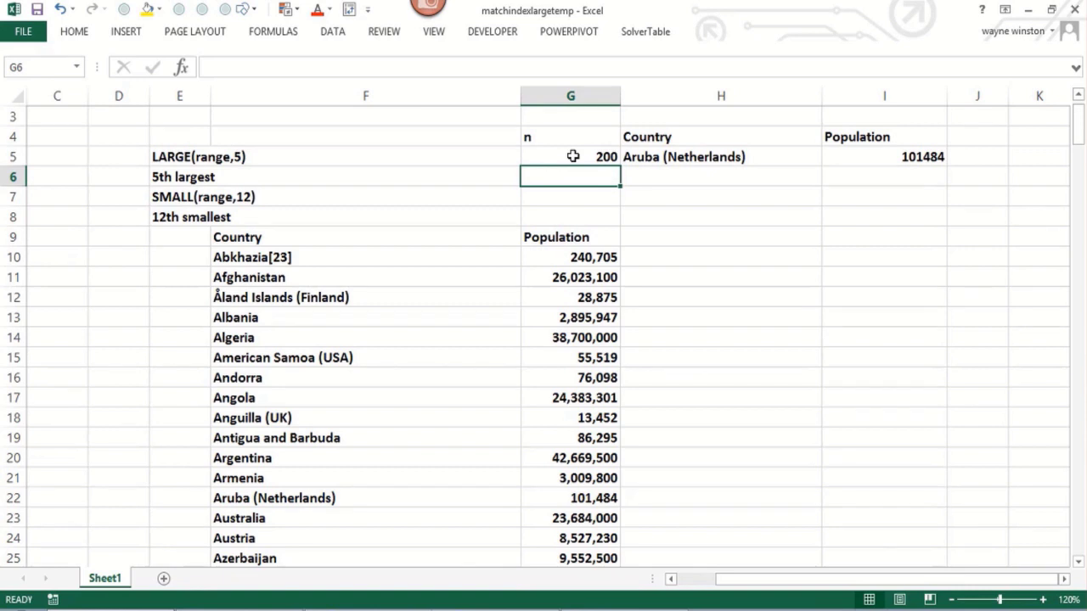
click(573, 156)
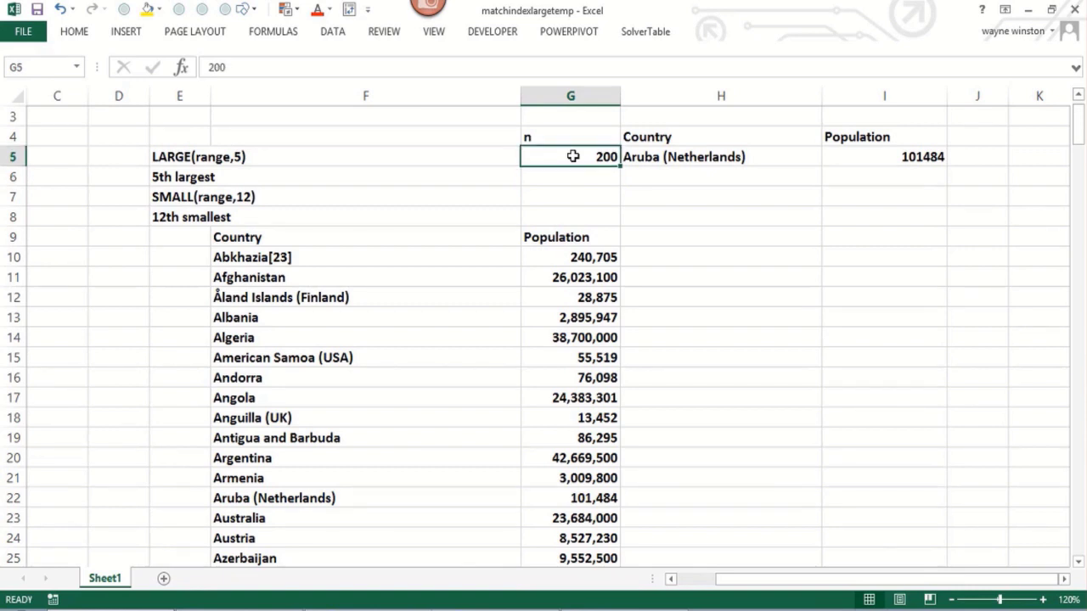
click(865, 159)
click(776, 402)
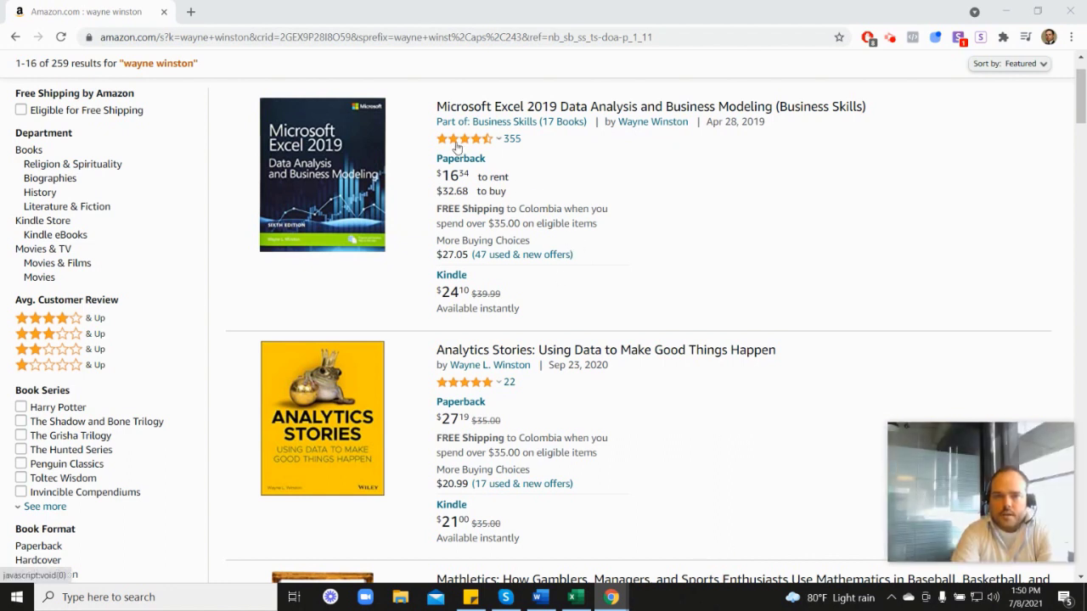
mouse_move(466, 147)
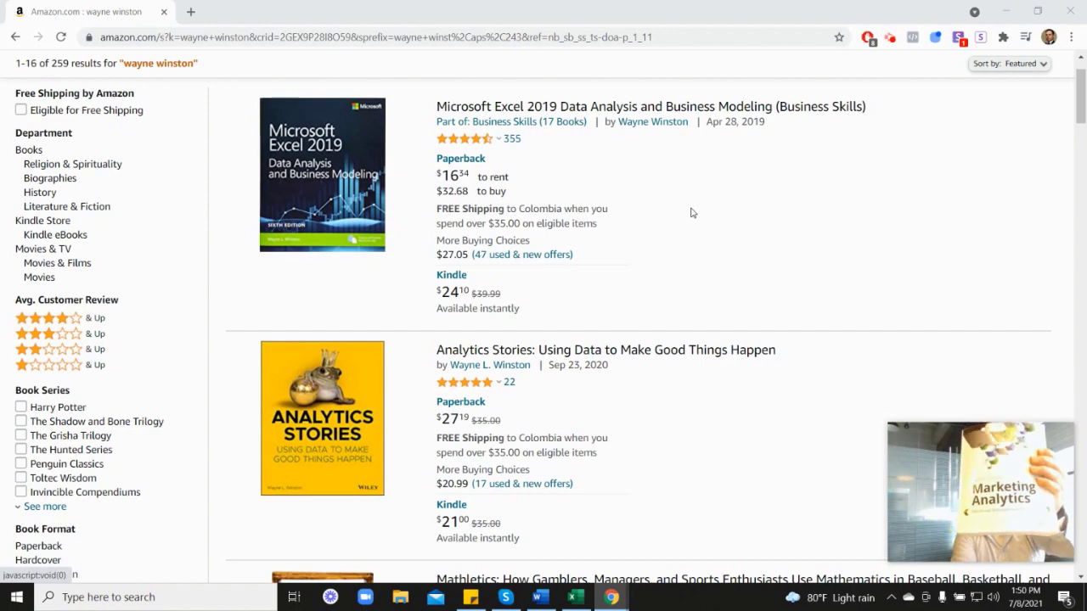
scroll(990, 347, down, 6)
scroll(868, 422, down, 2)
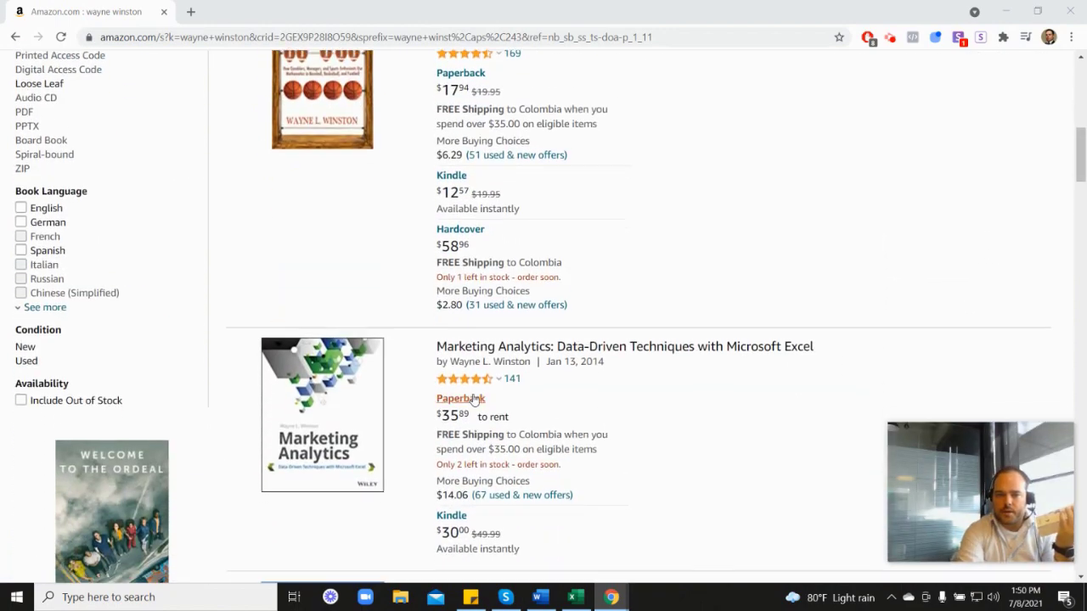
mouse_move(483, 317)
scroll(632, 322, up, 5)
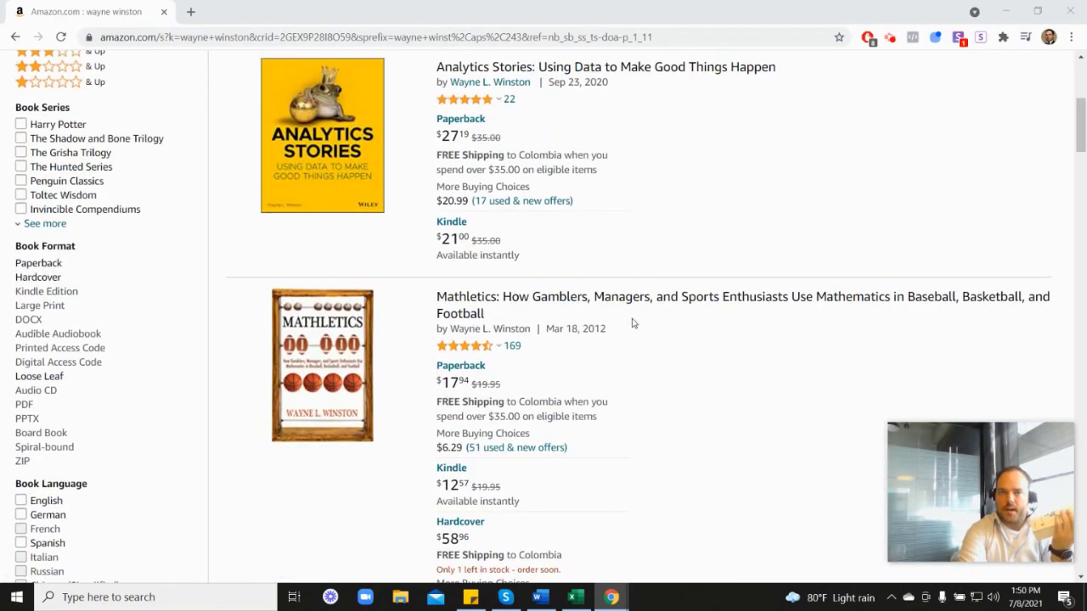